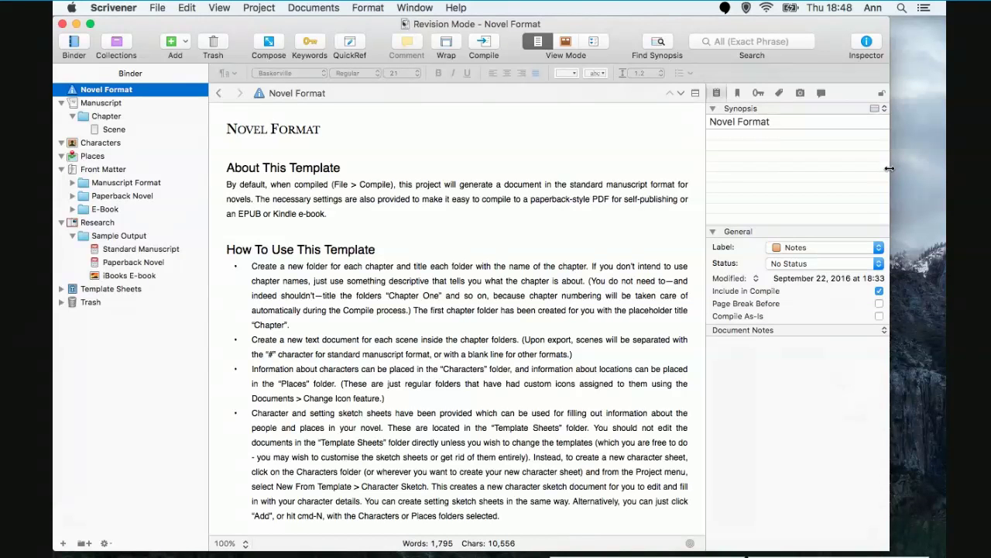
Drag the Scrivener window's right edge outward so the editor and inspector have more room
left_click_drag(890, 168, 935, 167)
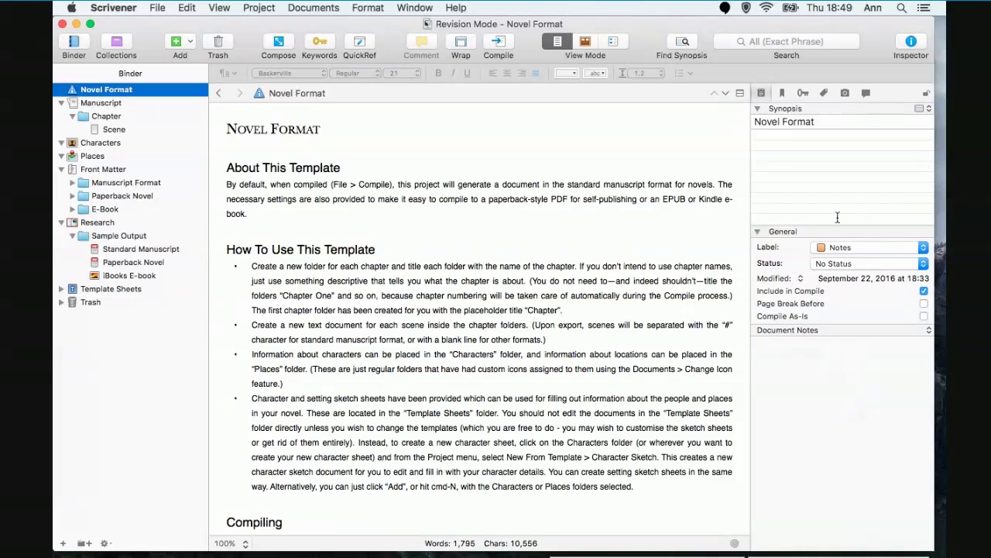
Move the empty Scene document in the Binder to the Trash
left_click(114, 129)
right_click(114, 135)
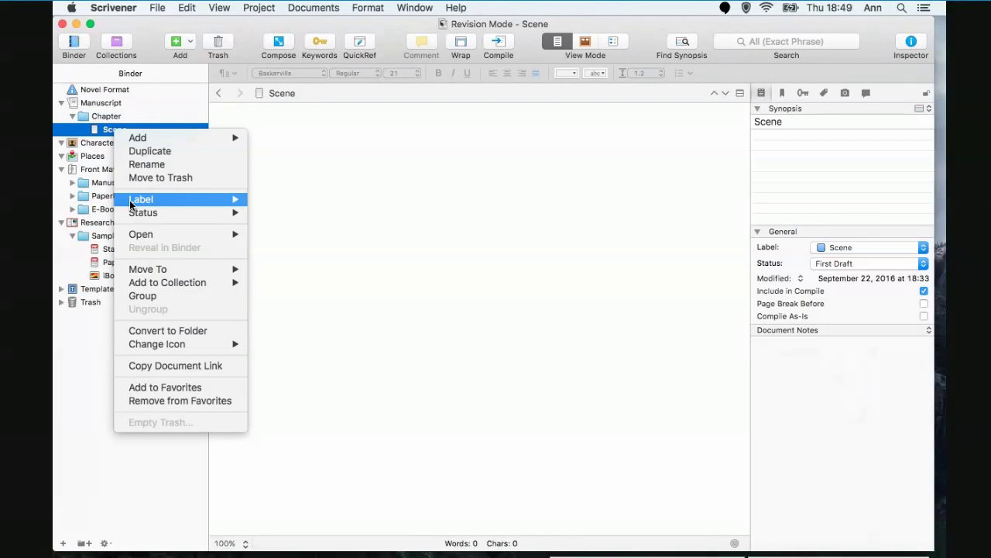
mouse_move(135, 283)
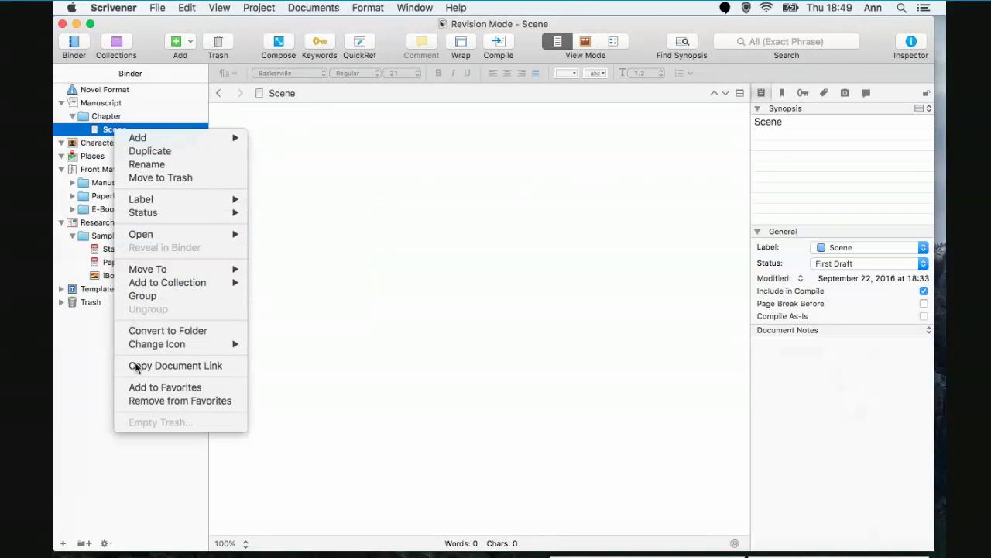
left_click(150, 180)
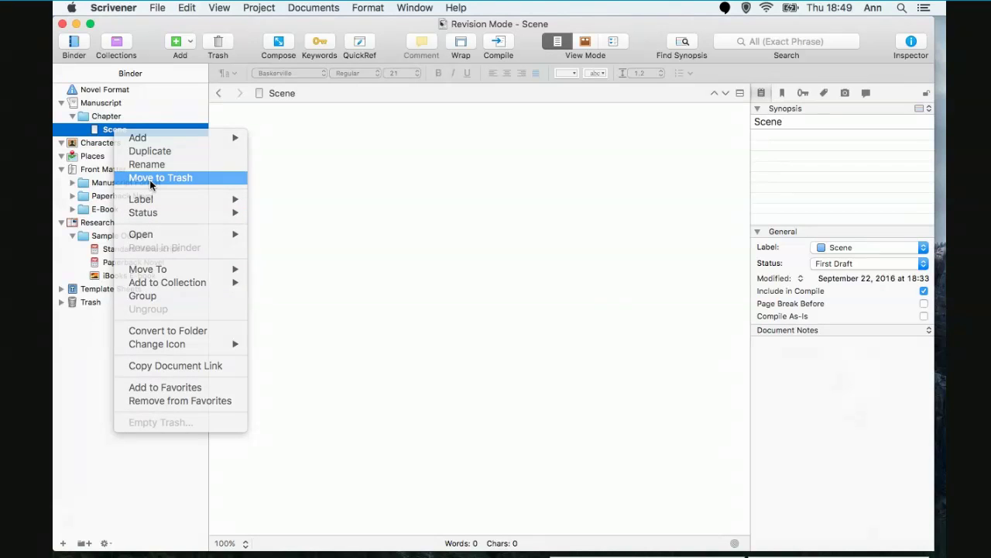
Open the Chapter folder in Scrivenings mode as one continuous text page
left_click(85, 117)
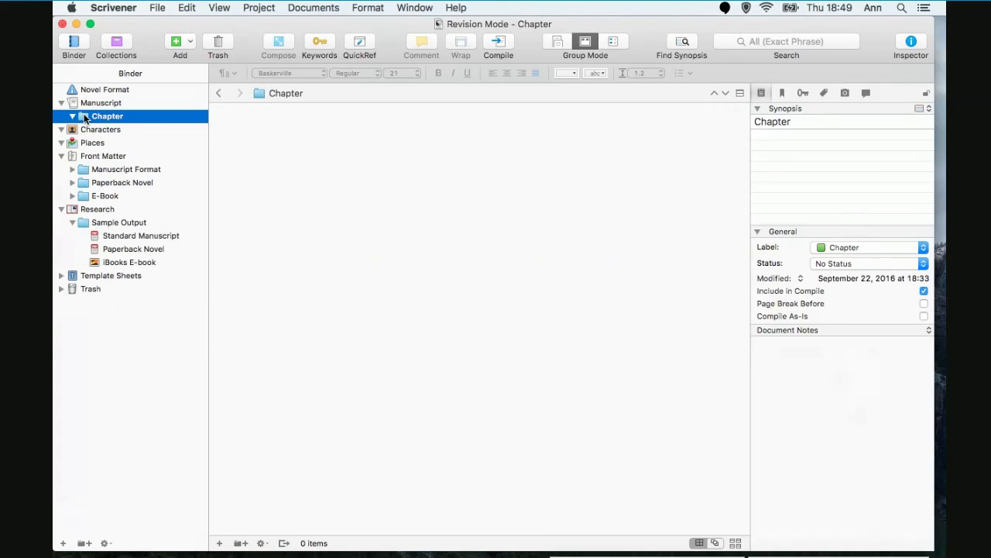
left_click(258, 136)
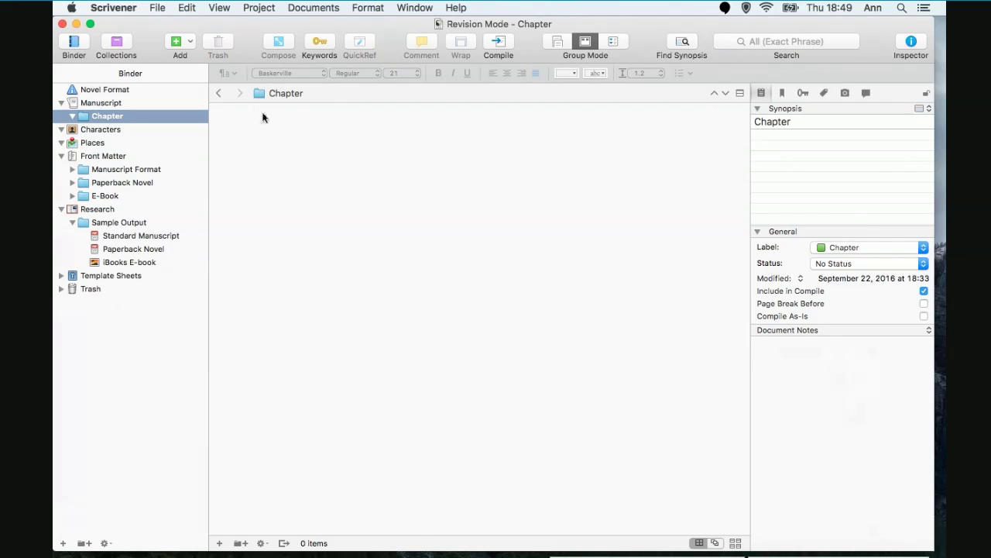
left_click(264, 118)
left_click(312, 93)
left_click(99, 121)
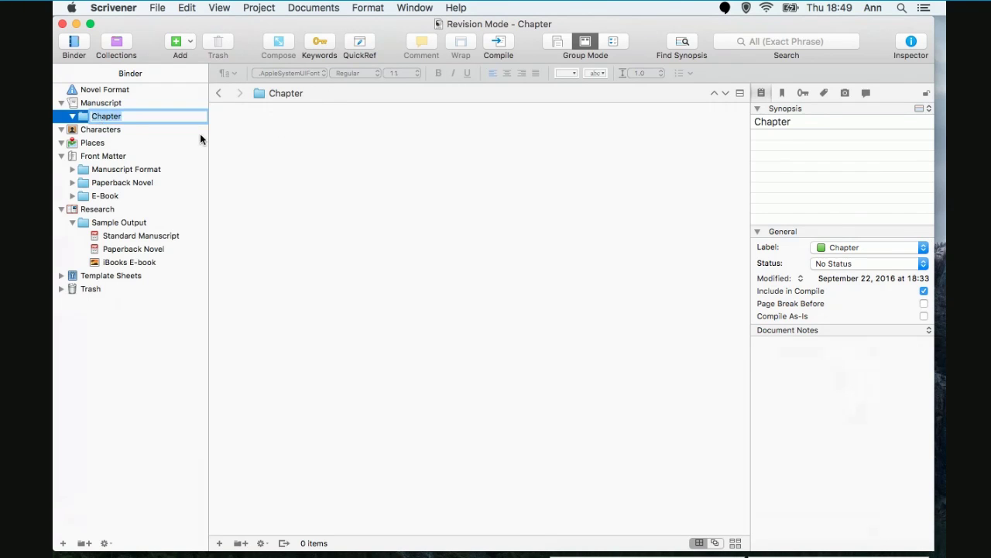
left_click(239, 136)
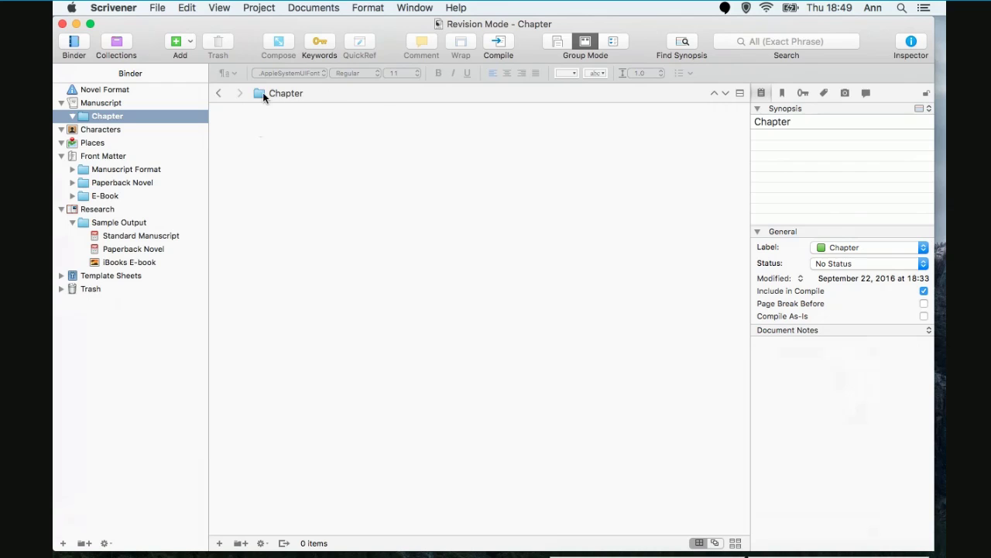
left_click(261, 93)
left_click(239, 138)
left_click(555, 41)
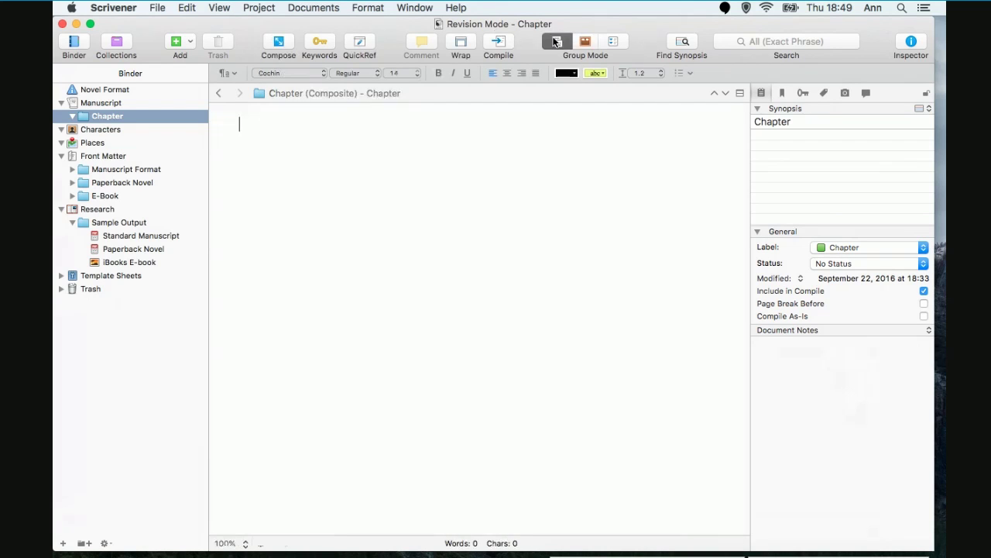
Type 'This is my novel. My cat is black with white paws.' into the Chapter, correcting typos
left_click(555, 41)
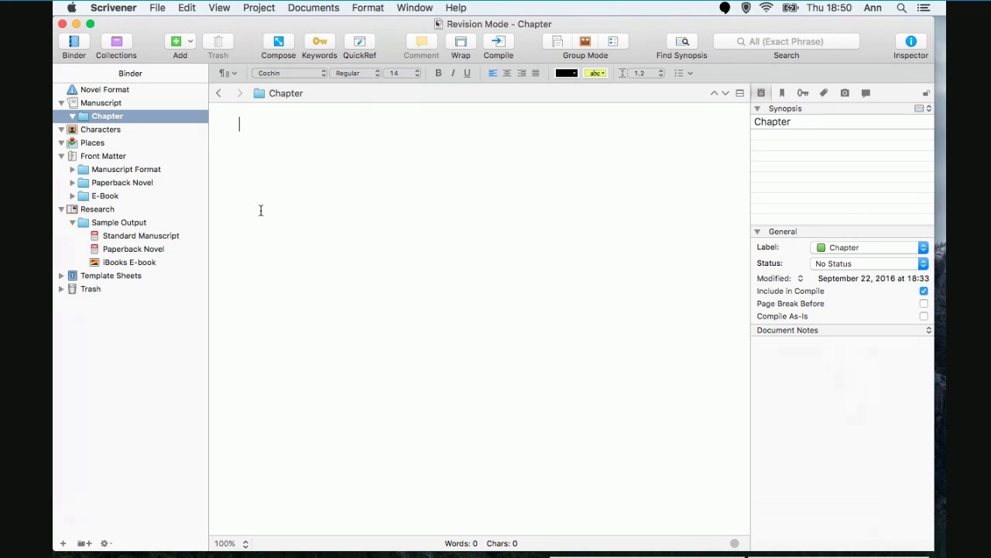
type("Thes")
key("BackSpace")
key("BackSpace")
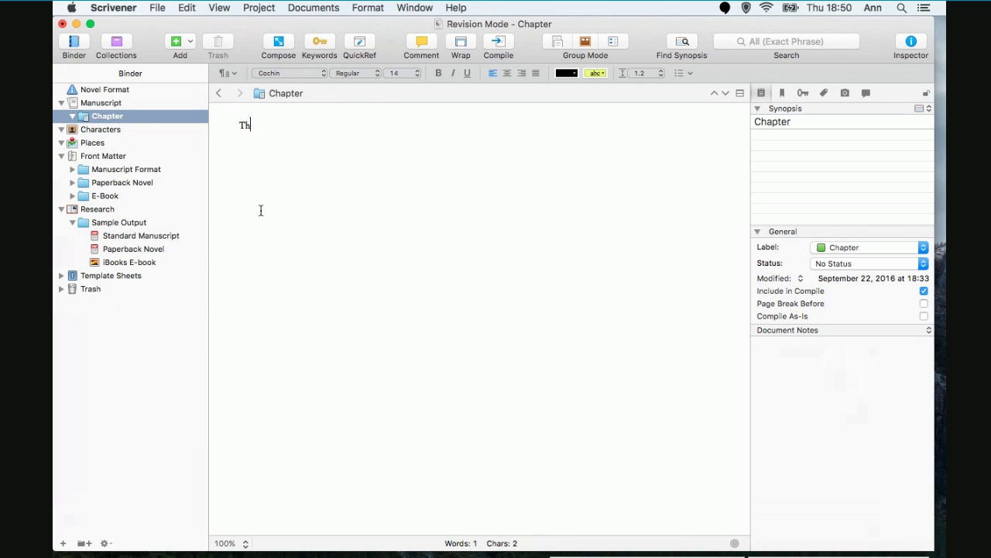
type("is is my ")
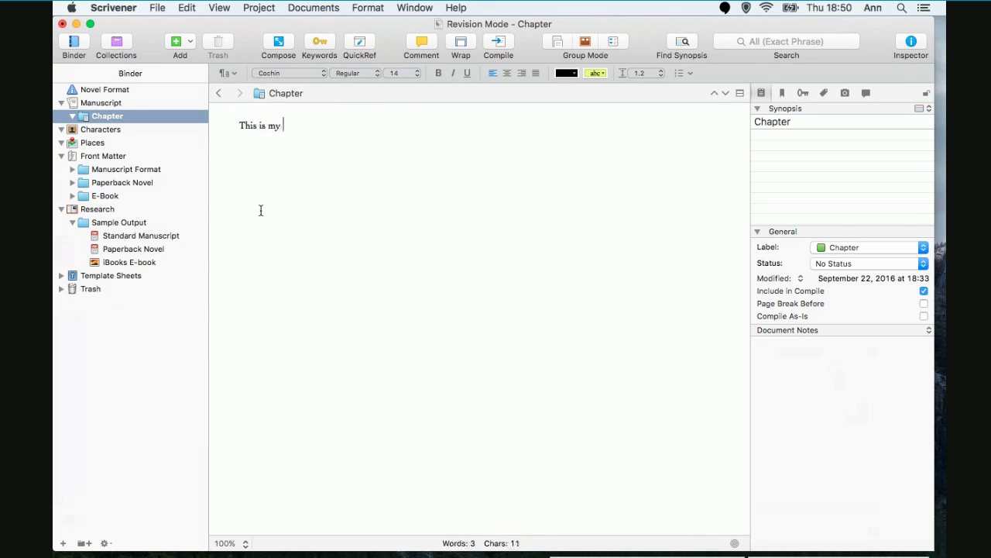
type("novel. My cat is blac")
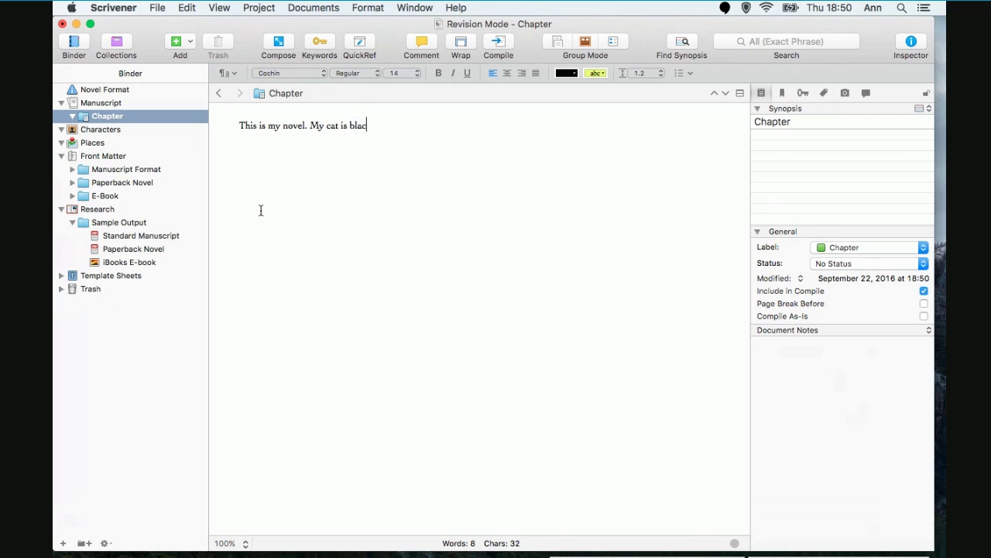
type("k with w")
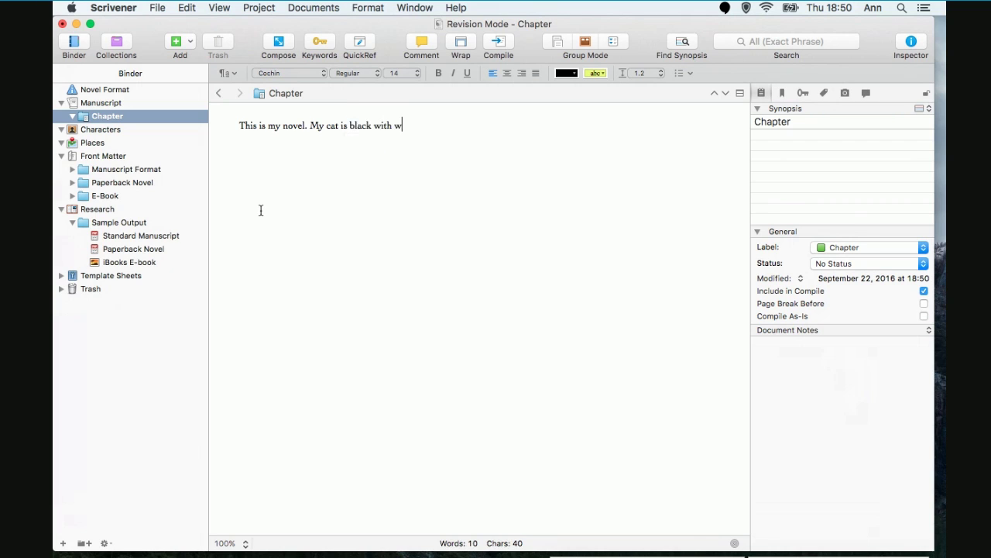
type("hite paws.")
left_click(371, 7)
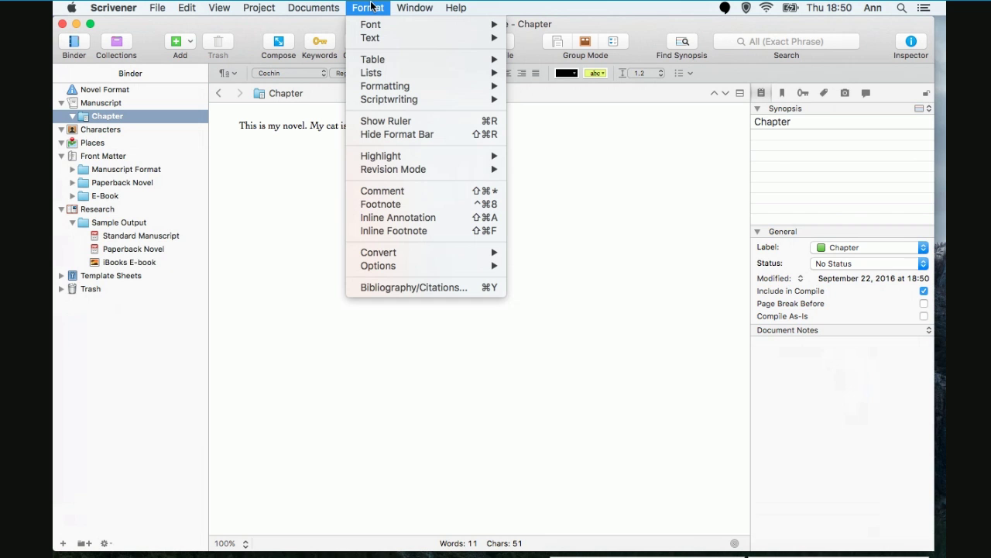
Enter First Revision mode so new Chapter text appears in red
mouse_move(320, 5)
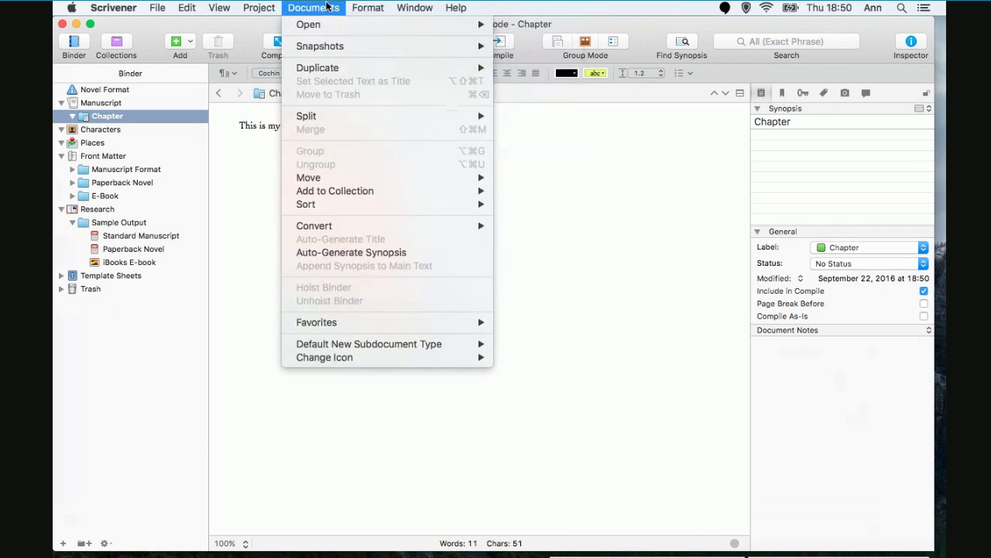
mouse_move(357, 8)
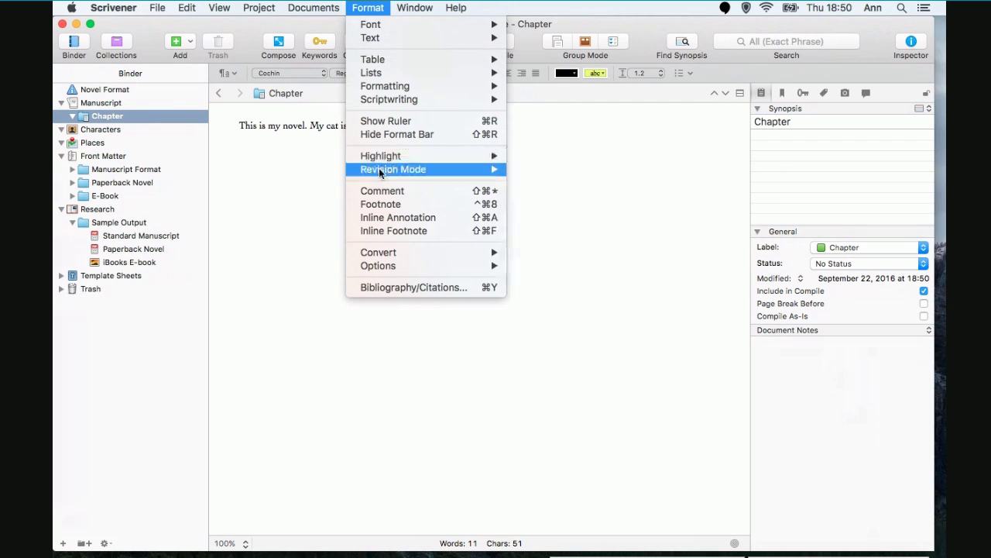
mouse_move(378, 169)
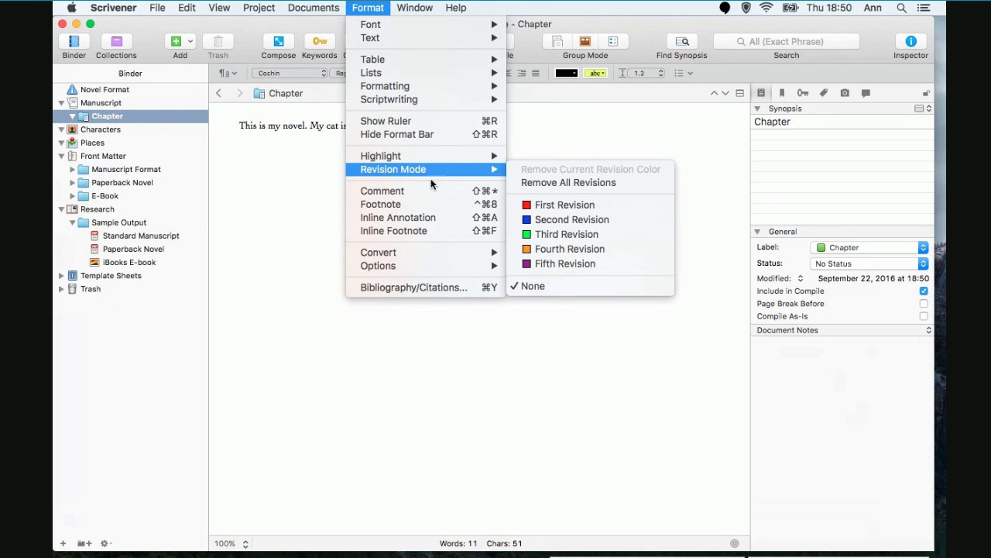
mouse_move(481, 172)
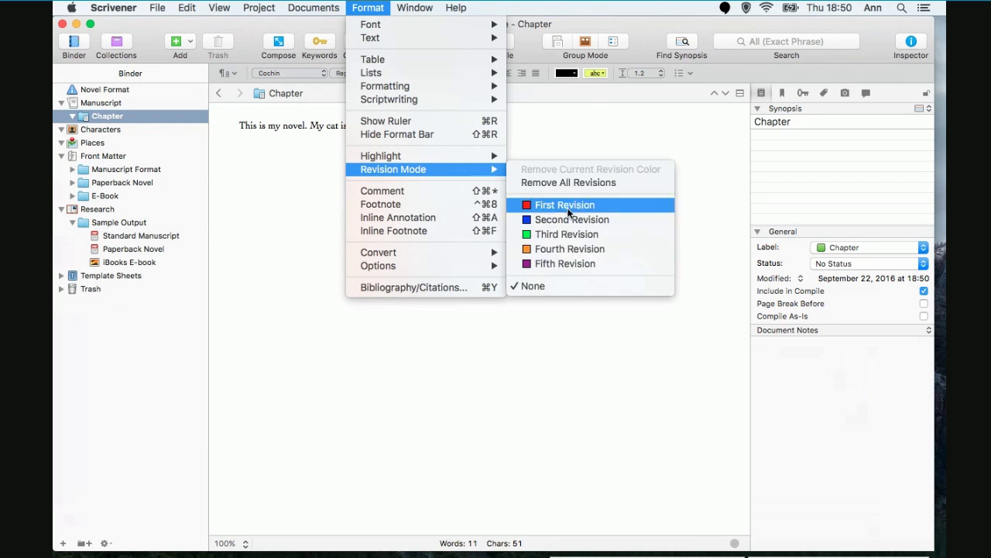
left_click(567, 208)
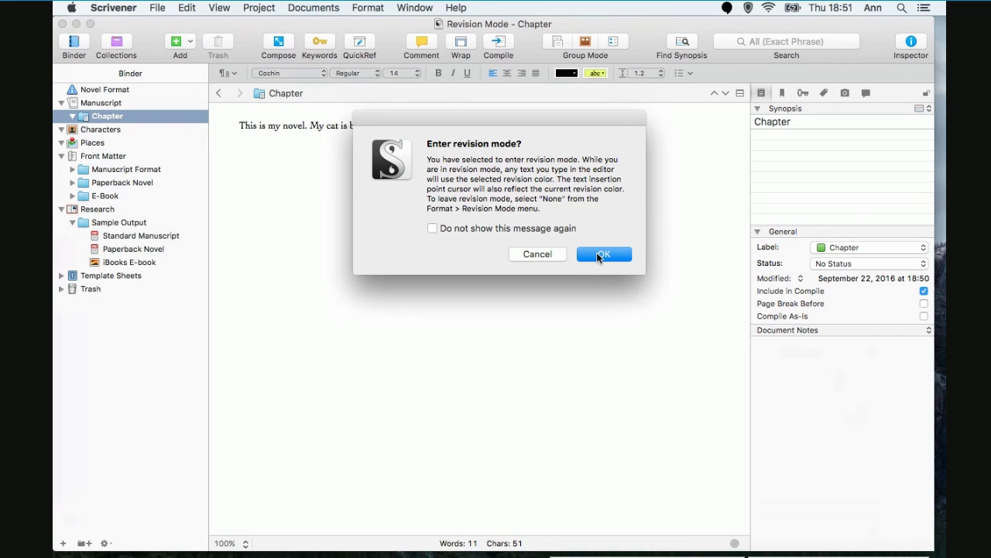
left_click(598, 256)
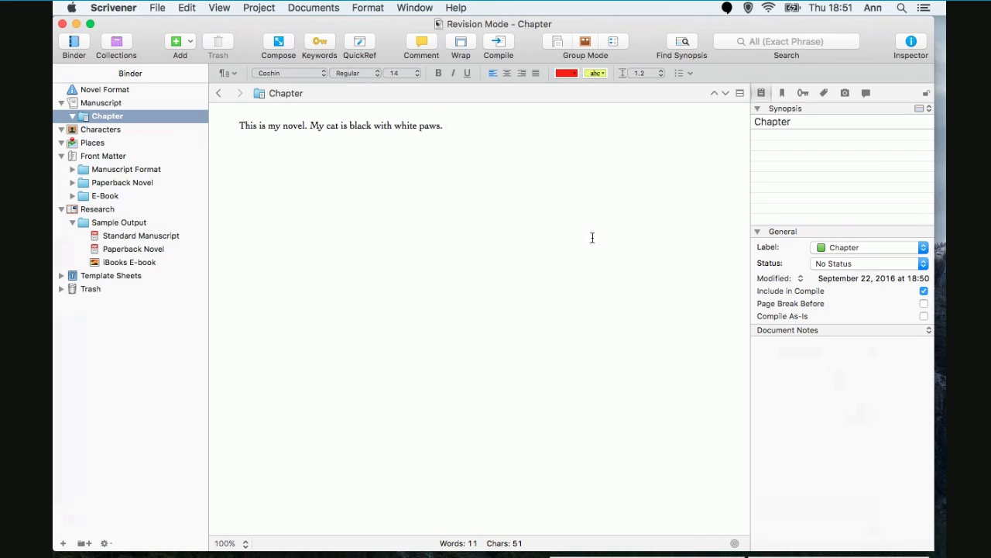
Type red sentences 'My cat has white paws, even though he is mostly black. This is revision one, using revision mode.'
type("My cat has w")
type("hite paws")
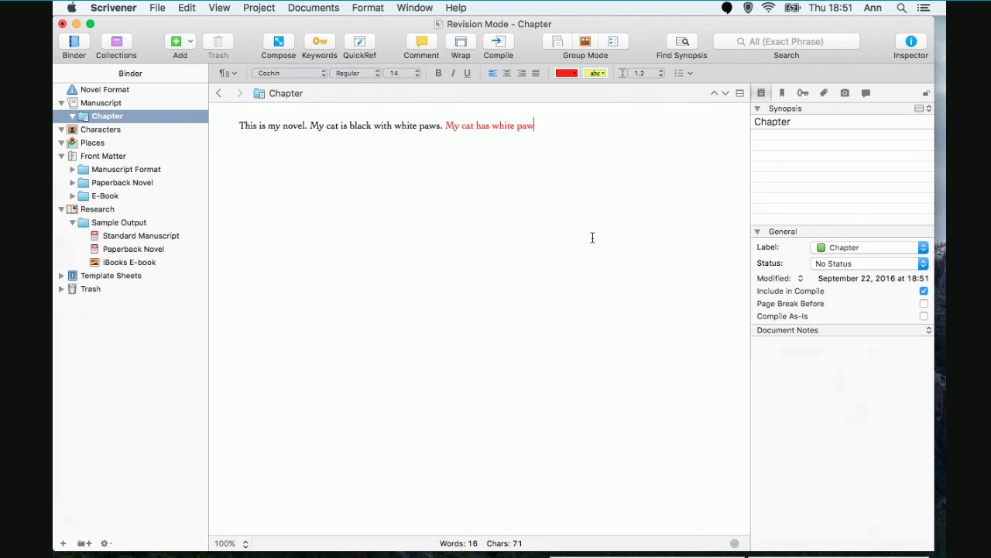
type(", even though he is mostly ")
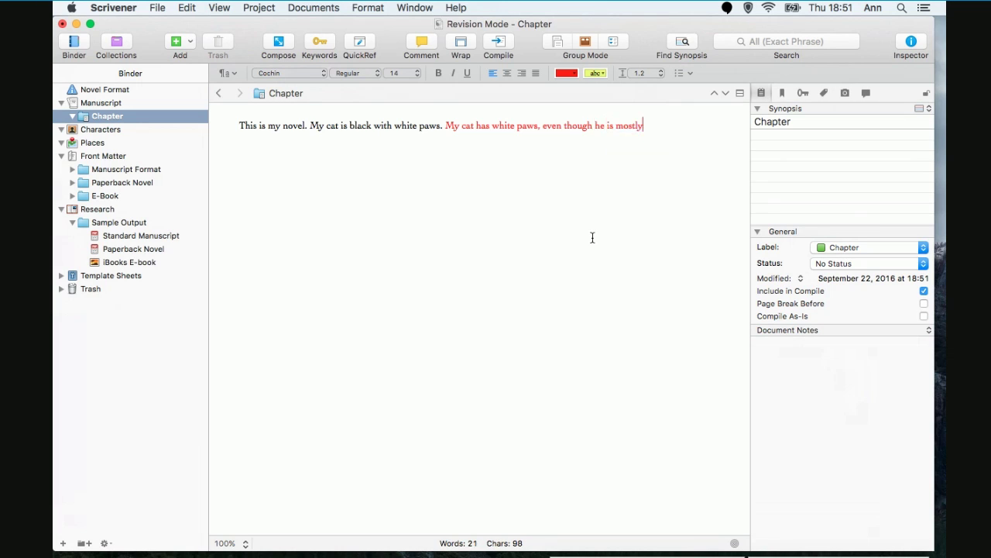
type("black.")
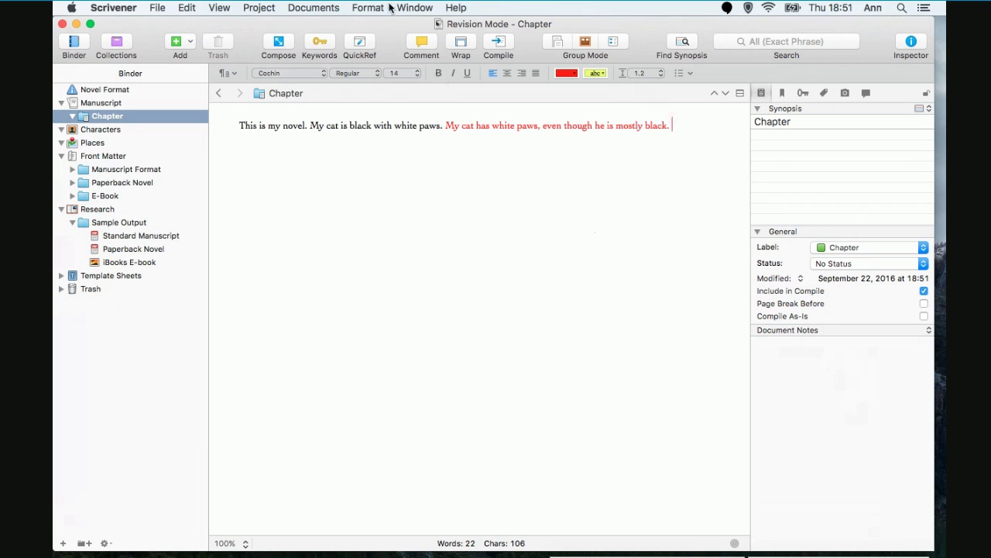
type("This is")
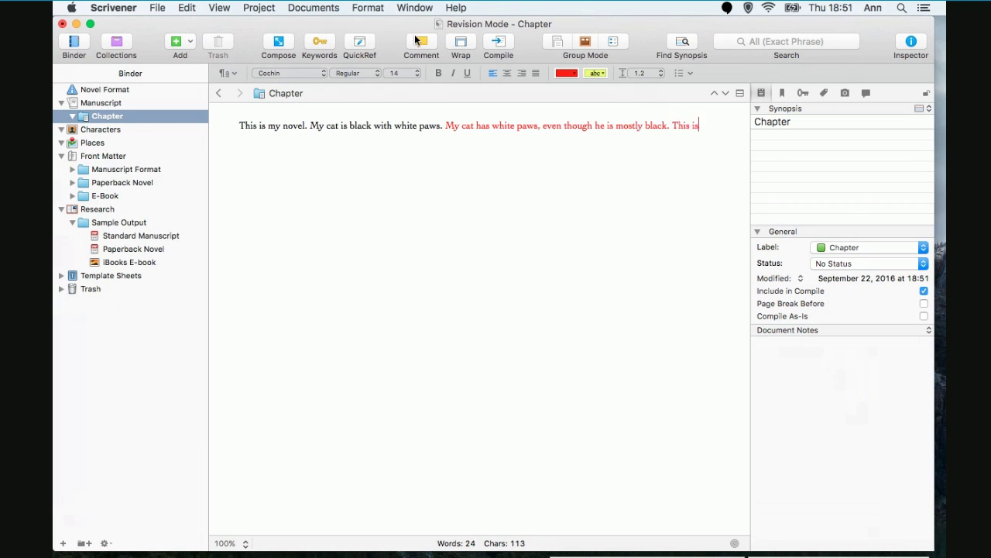
type(" revision mo")
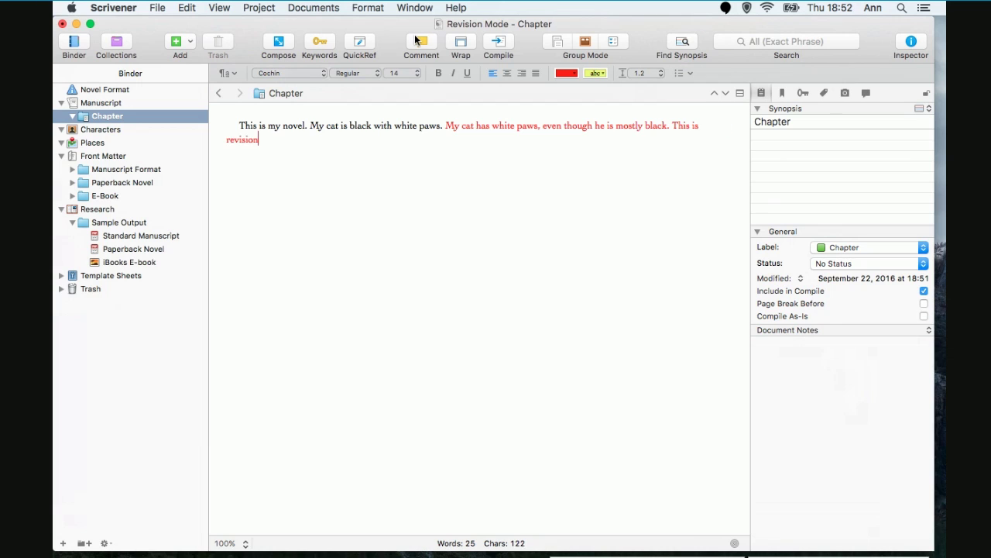
key("BackSpace")
key("BackSpace")
type("one")
type(", su")
key("BackSpace")
key("BackSpace")
type("using revision mode.")
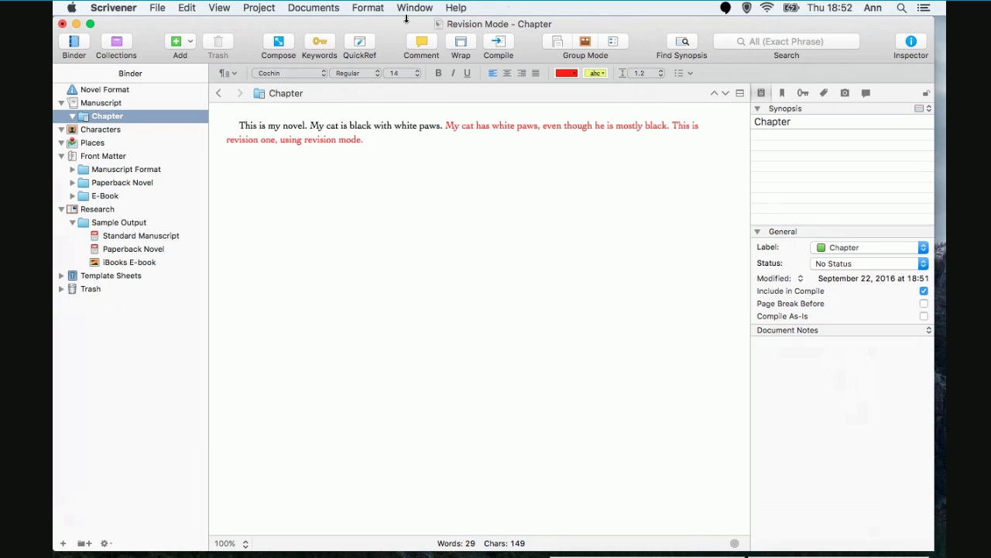
Set Revision Mode to None to stop revision colouring
left_click(367, 8)
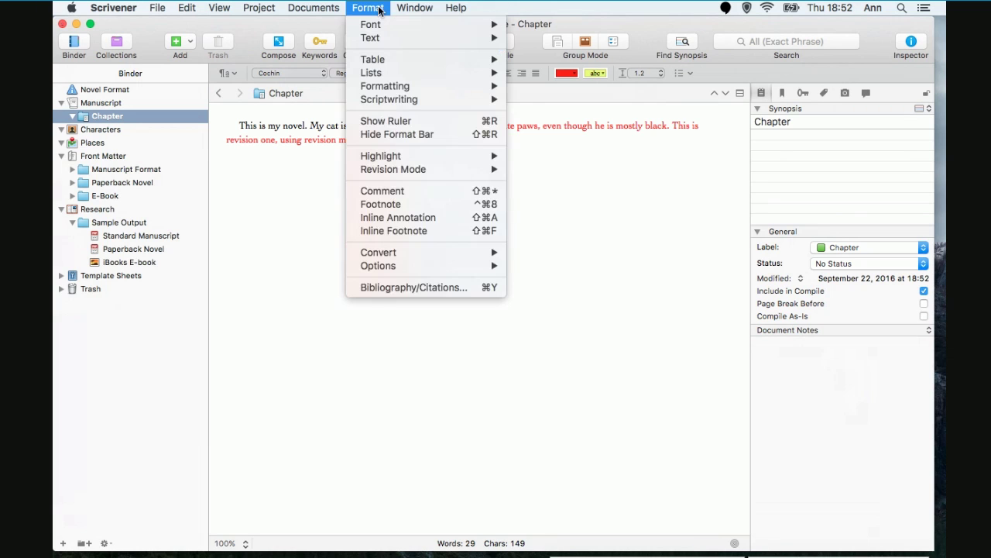
mouse_move(385, 160)
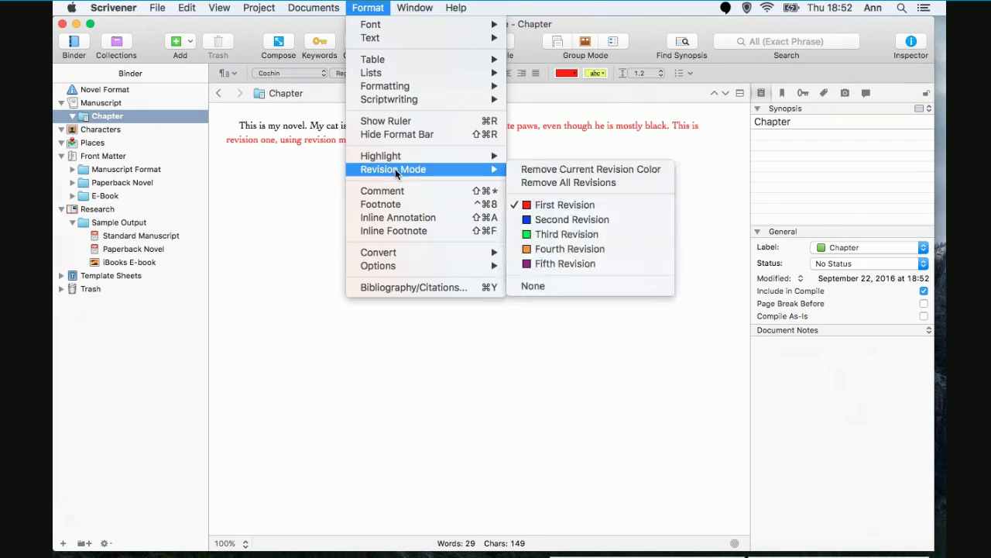
left_click(564, 285)
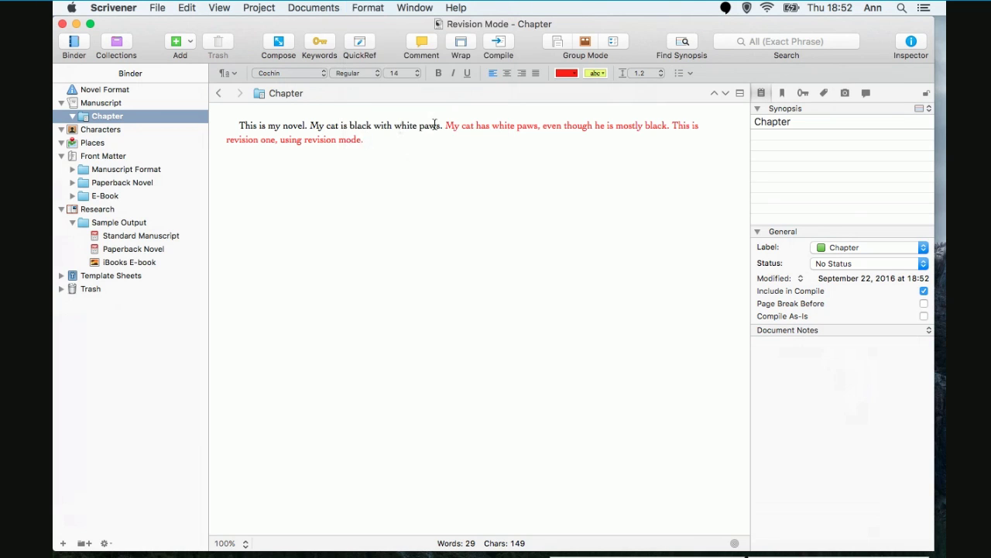
Highlight 'My cat is black with white paws.' with the Yellow Marker
left_click_drag(444, 128, 313, 123)
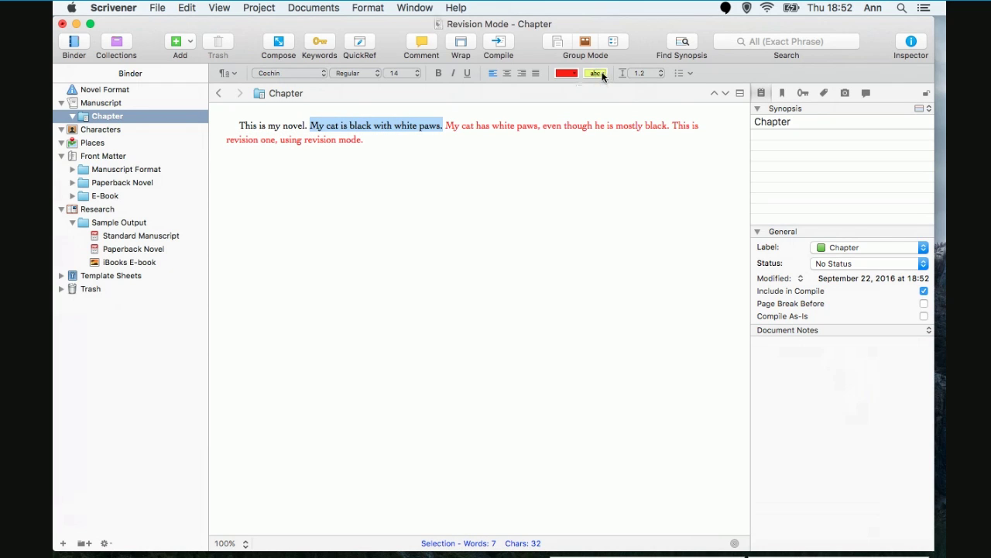
left_click(368, 8)
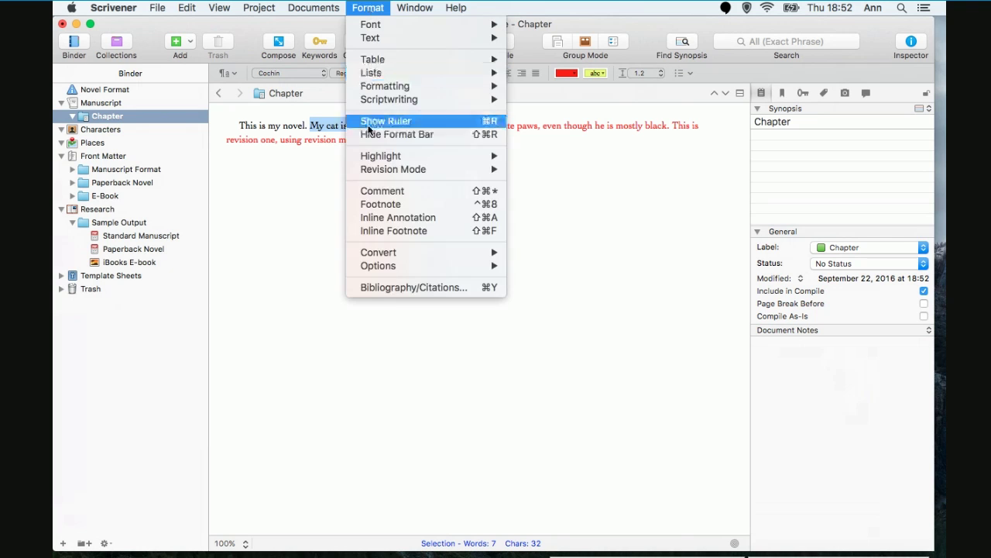
mouse_move(372, 156)
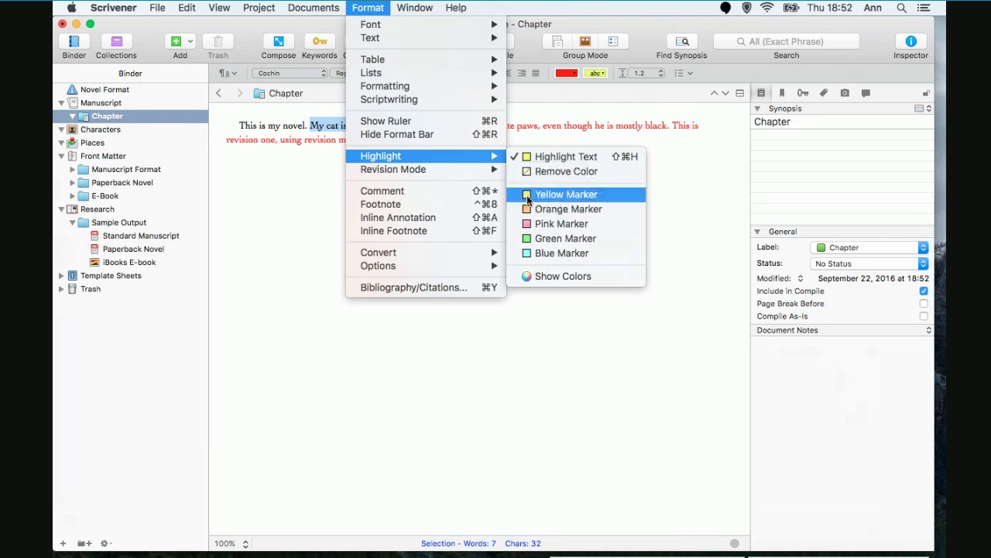
left_click(526, 195)
left_click(474, 168)
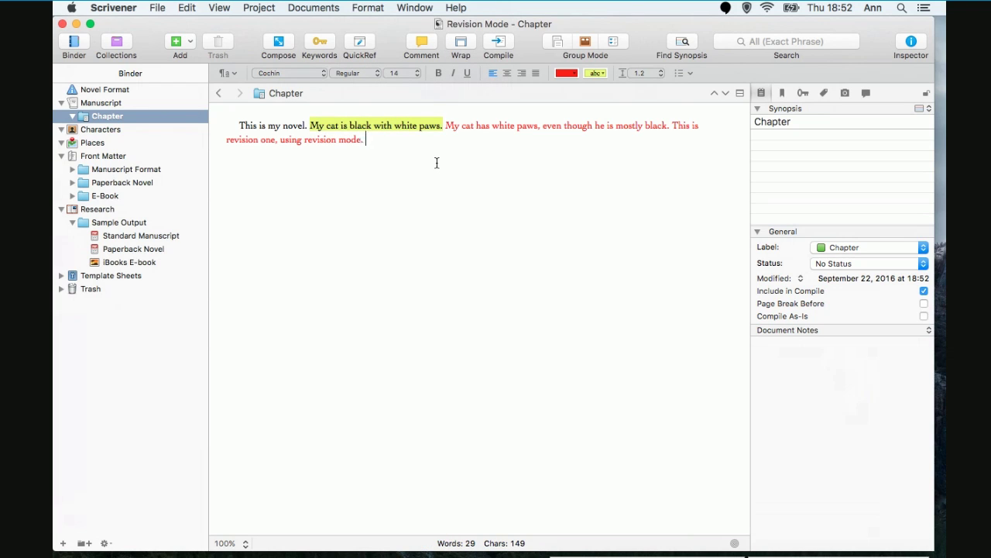
type("T")
key("BackSpace")
key("BackSpace")
left_click(496, 335)
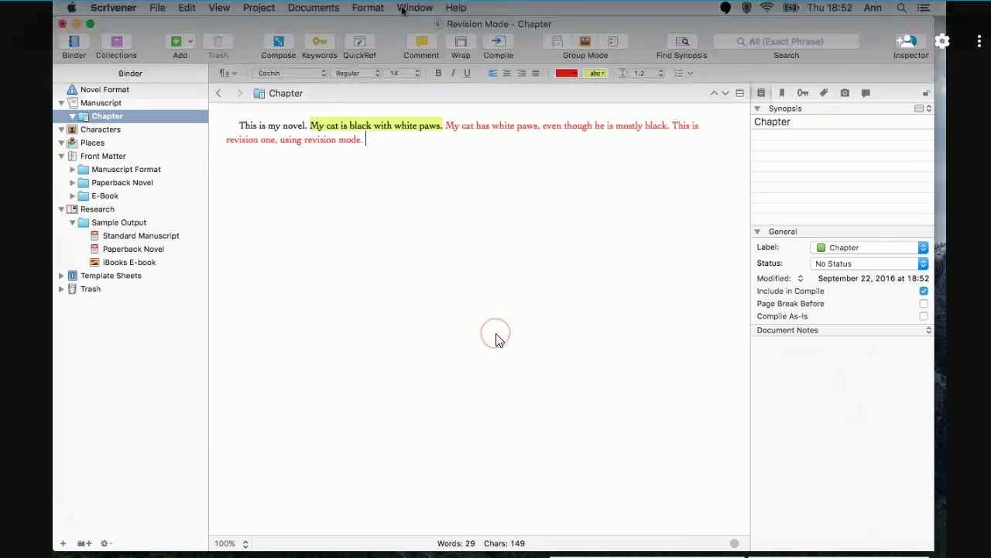
left_click(378, 10)
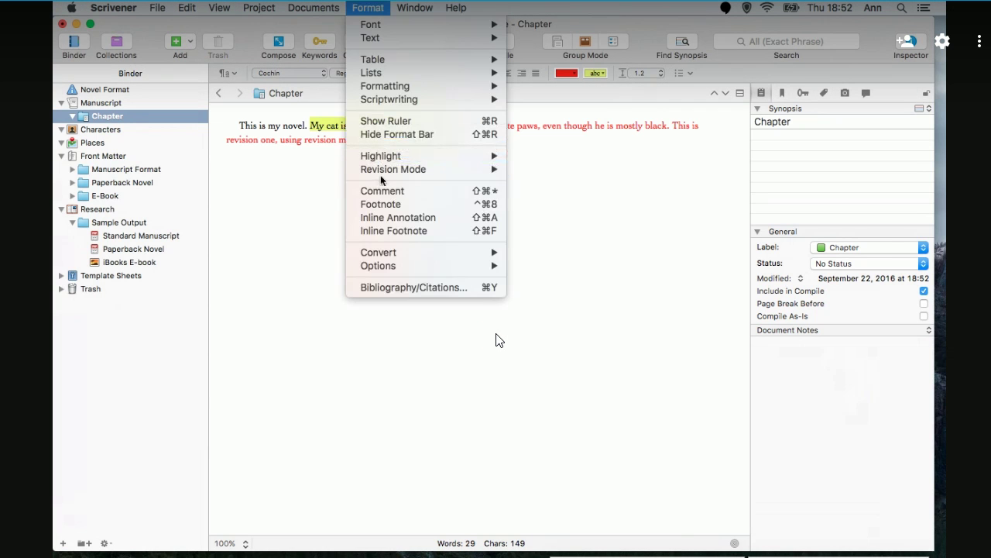
mouse_move(381, 170)
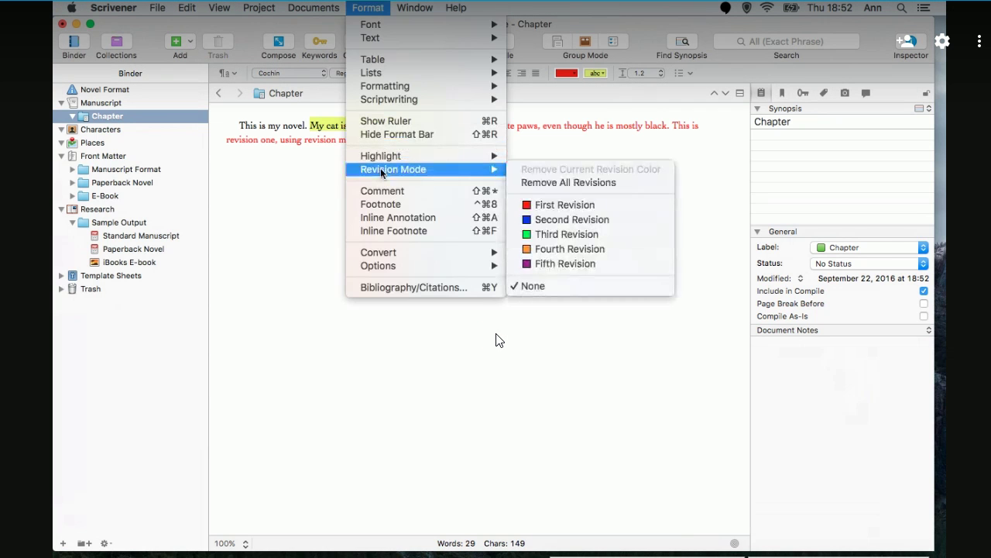
left_click(603, 287)
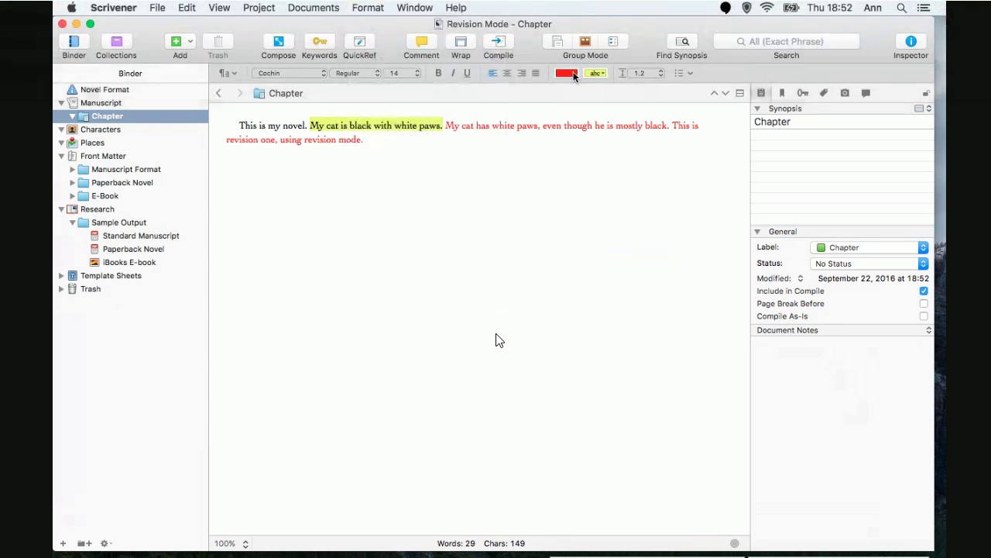
type("Th")
key("BackSpace")
key("BackSpace")
left_click(370, 7)
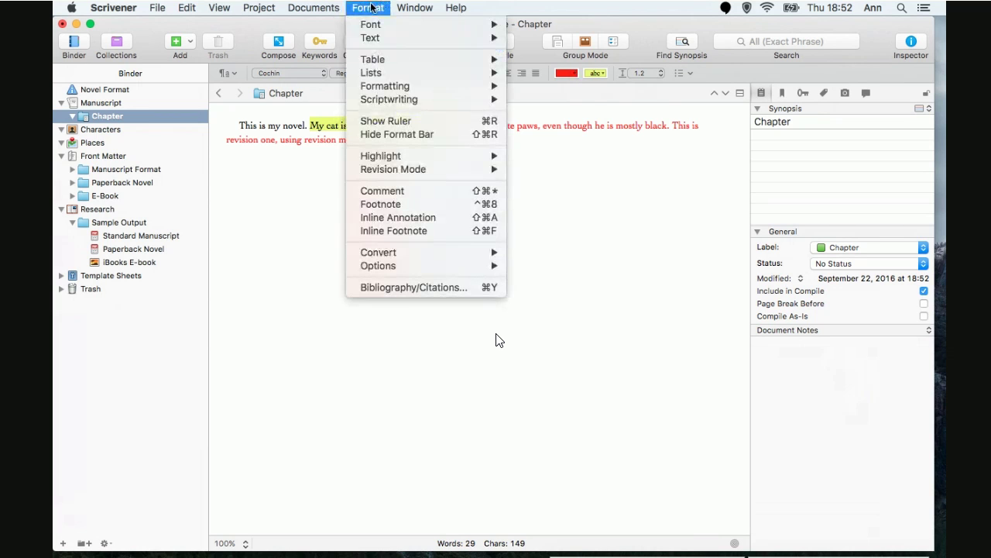
mouse_move(381, 168)
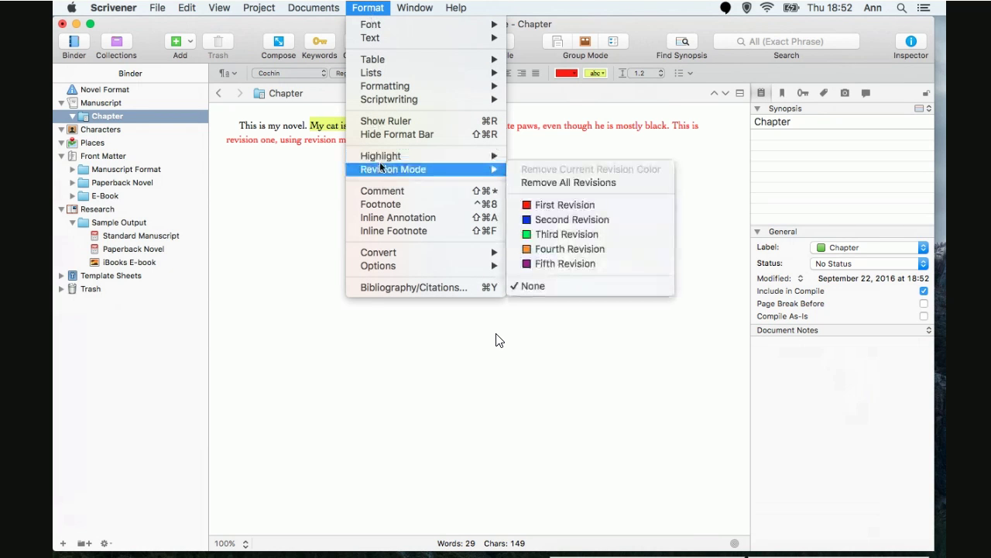
left_click(563, 283)
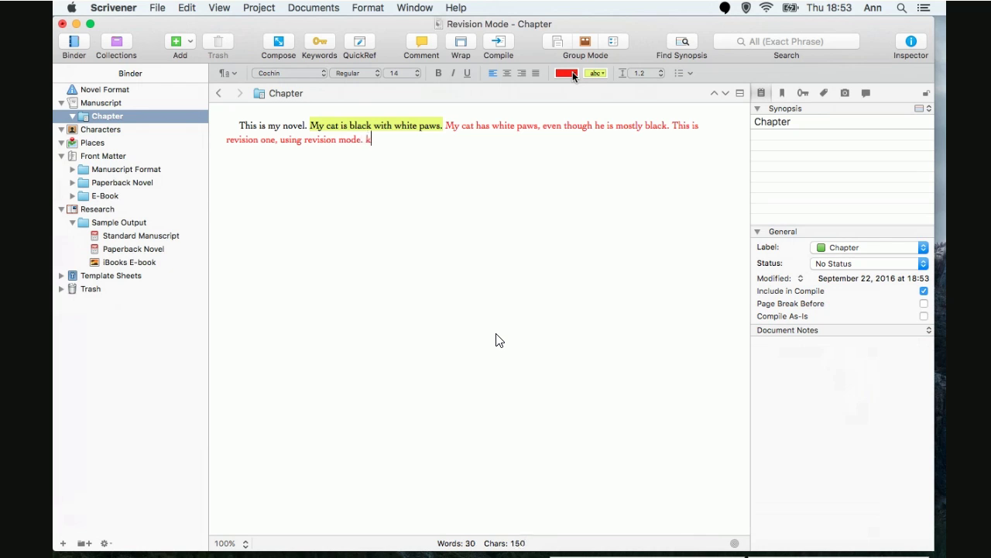
key("BackSpace")
Switch to blue Second Revision mode and add 'My cat loves to run and play.'
left_click(366, 7)
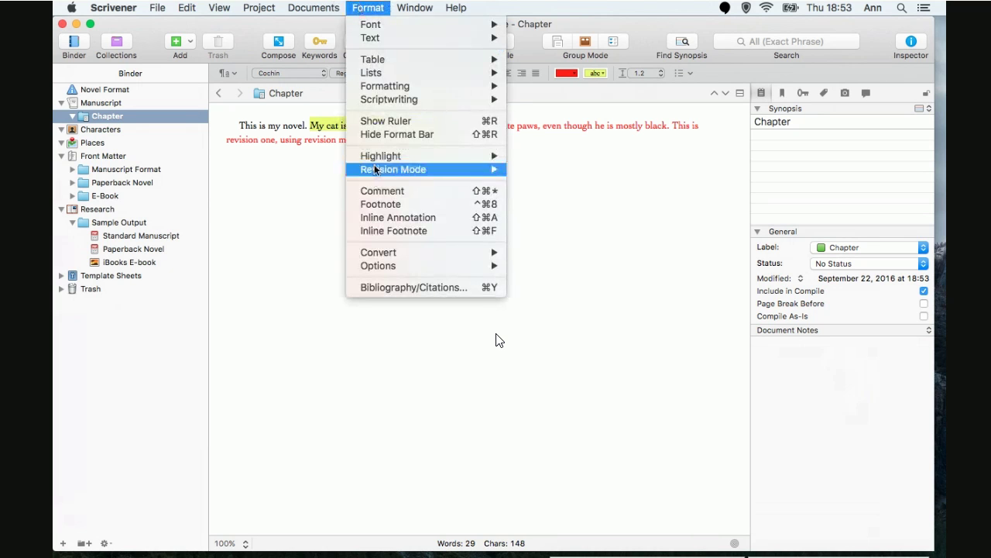
mouse_move(378, 170)
left_click(560, 220)
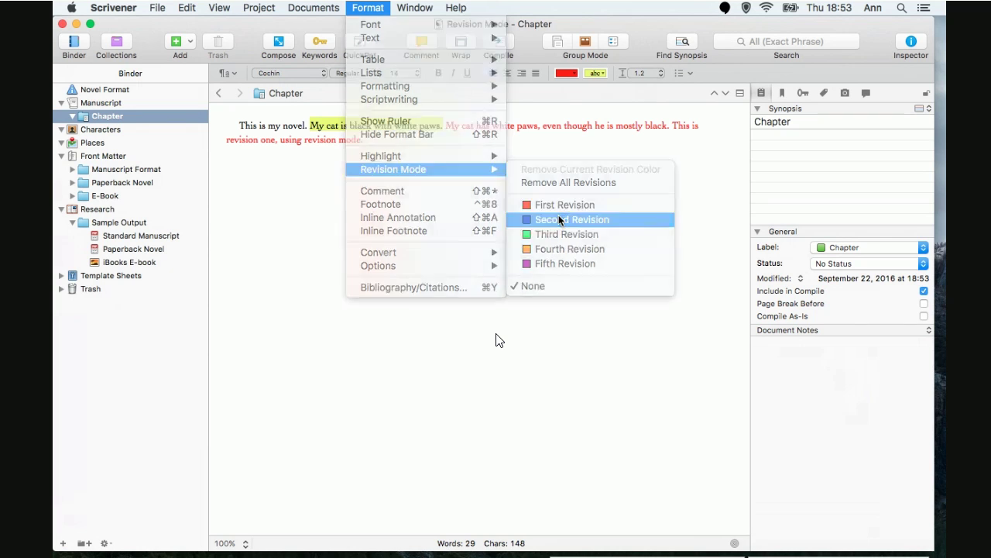
left_click(601, 255)
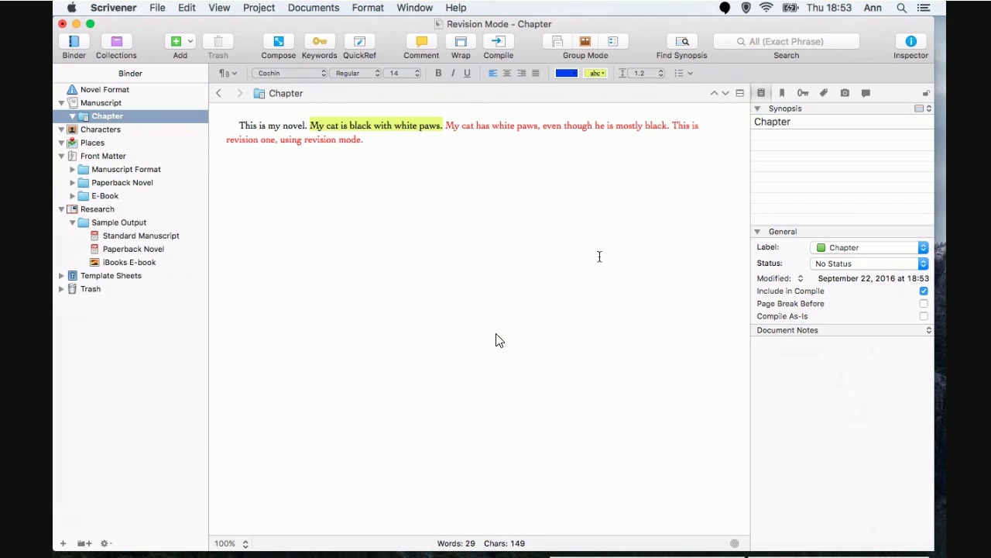
type("My cat loves to run and play")
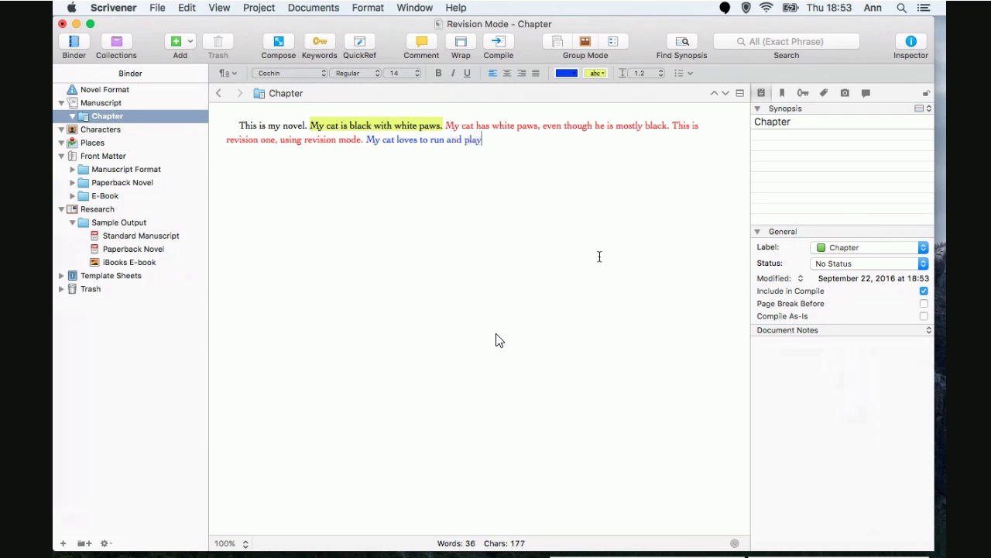
type(".")
left_click(364, 8)
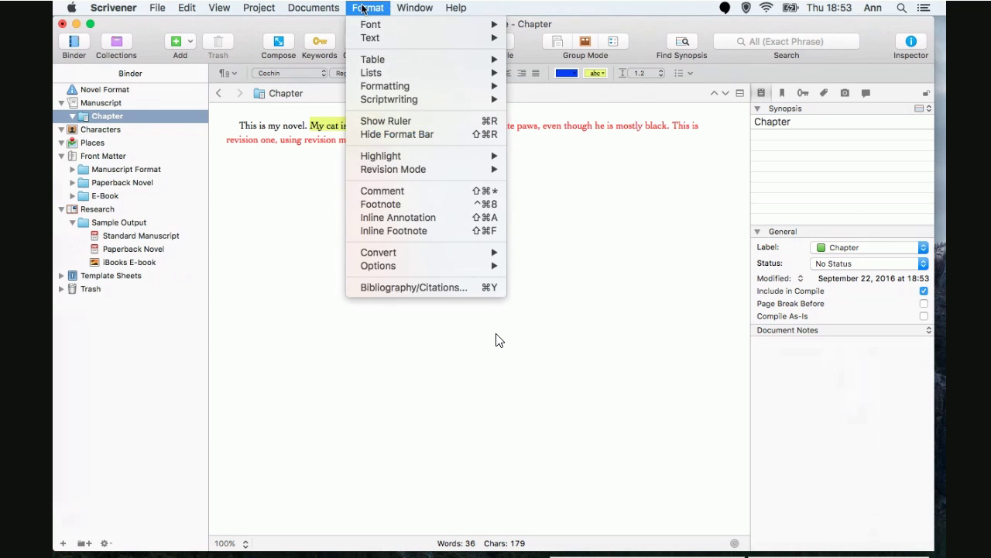
mouse_move(418, 169)
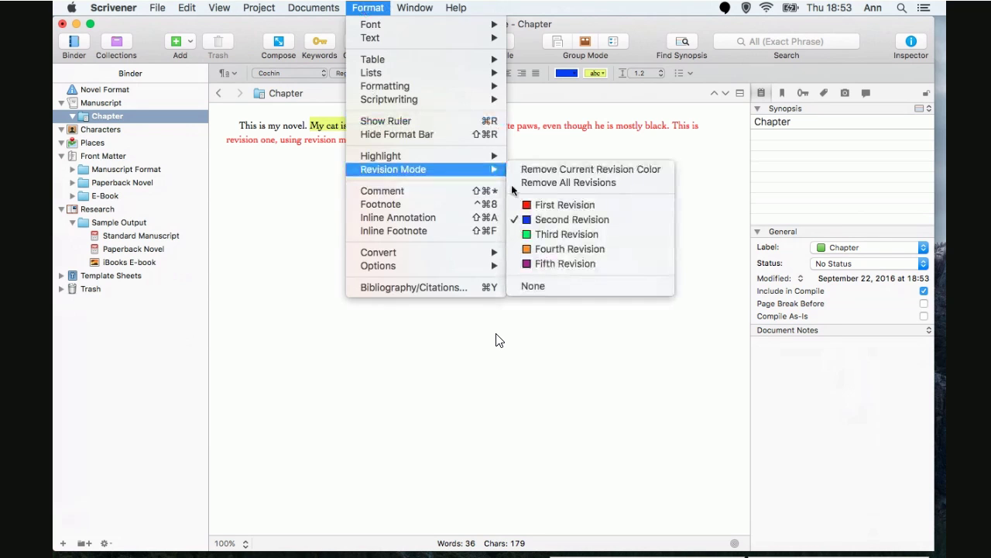
left_click(553, 286)
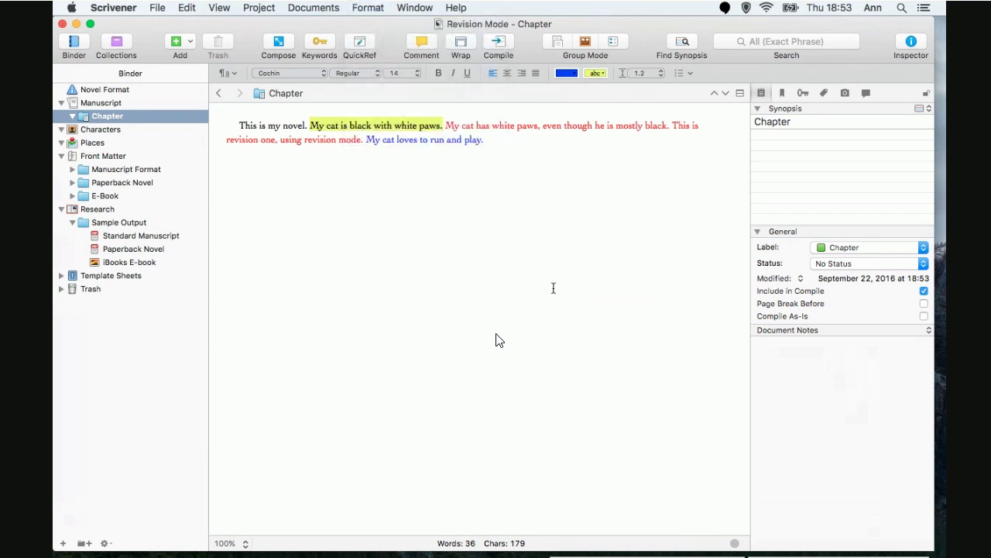
type("Phillip loves to play with")
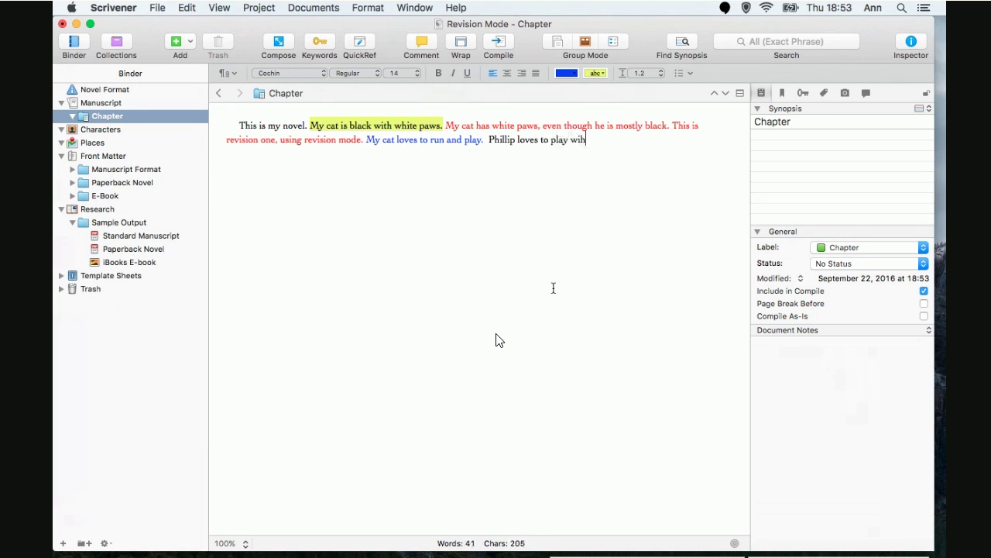
type(" my hea")
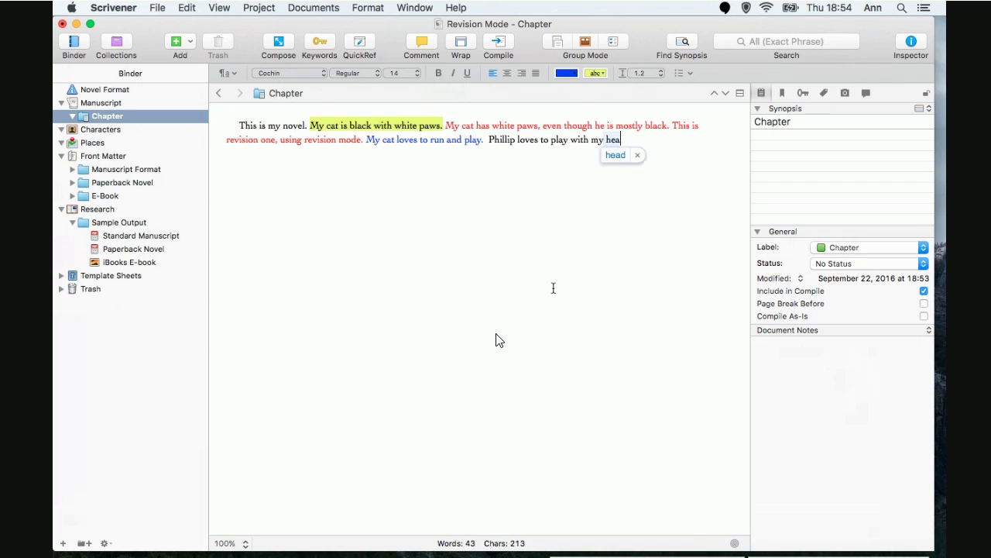
type("dphones")
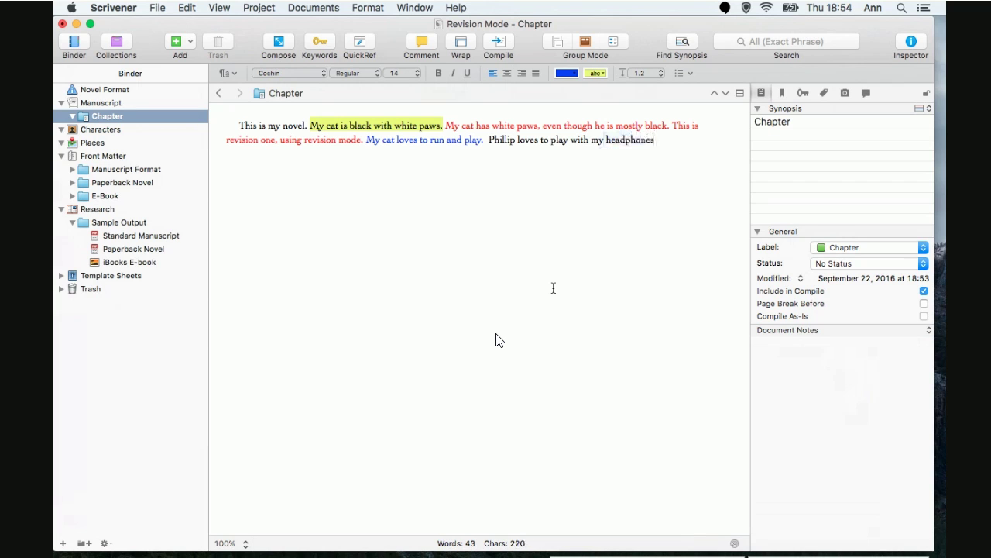
type(", since they have a long cord.")
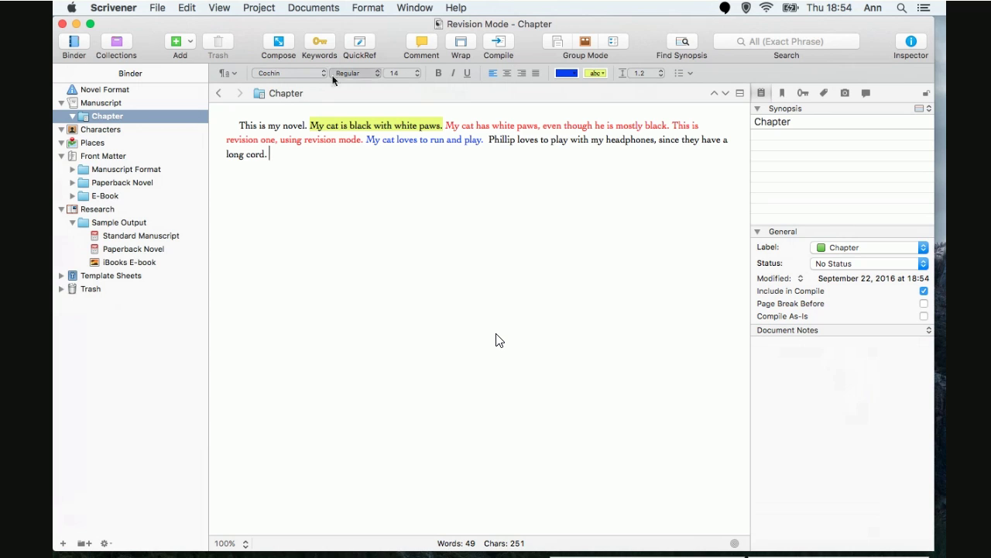
left_click(366, 7)
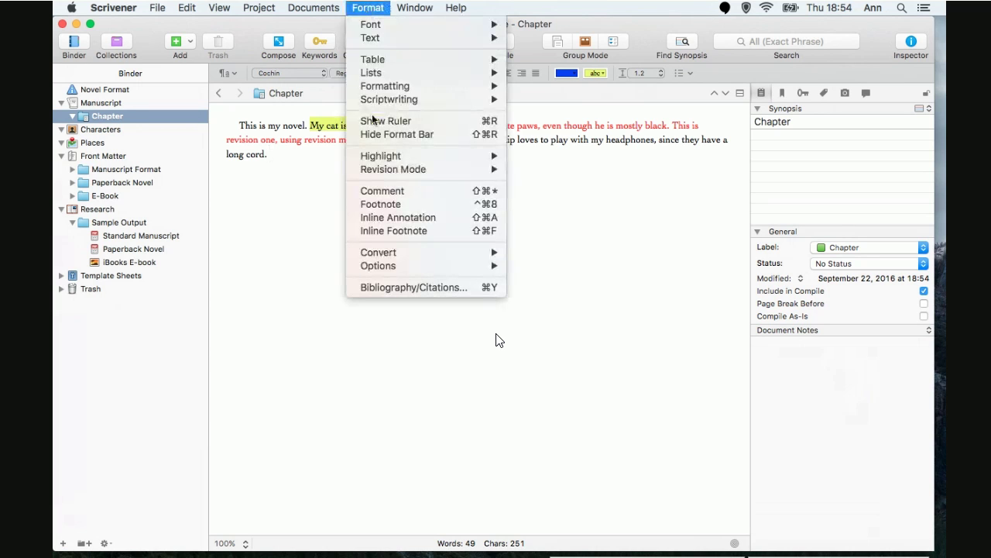
Switch to green Third Revision mode and add 'My cat can't read but he makes a great subject for this video.'
mouse_move(422, 171)
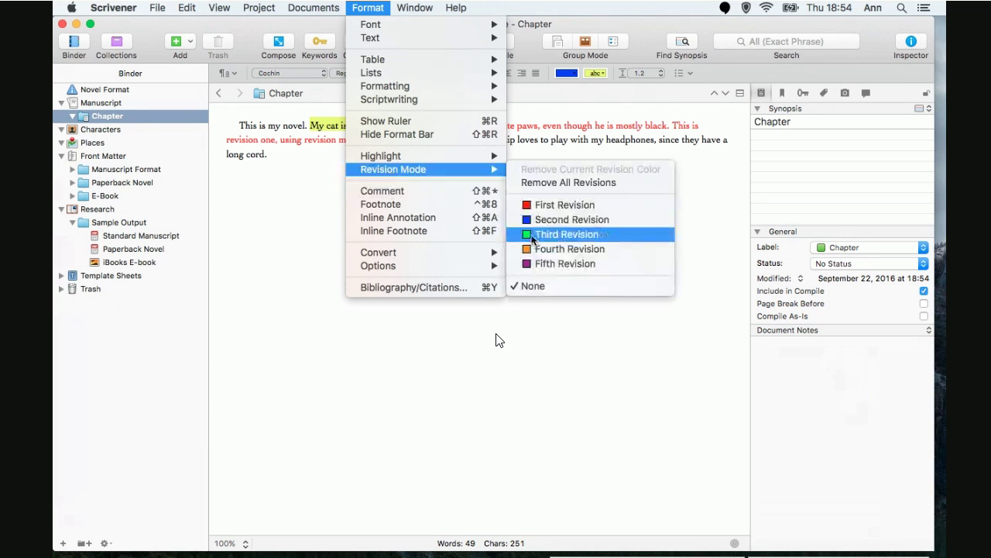
left_click(532, 235)
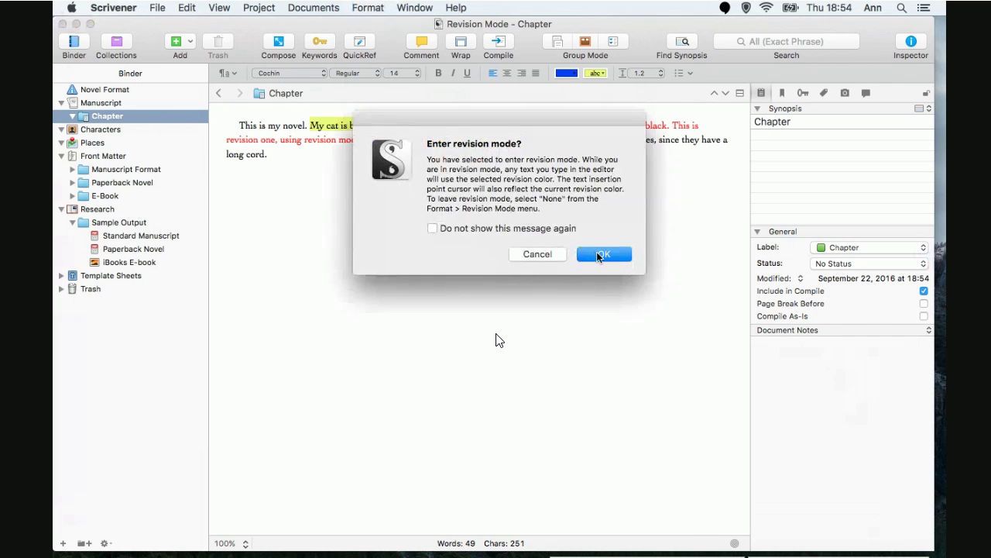
left_click(598, 255)
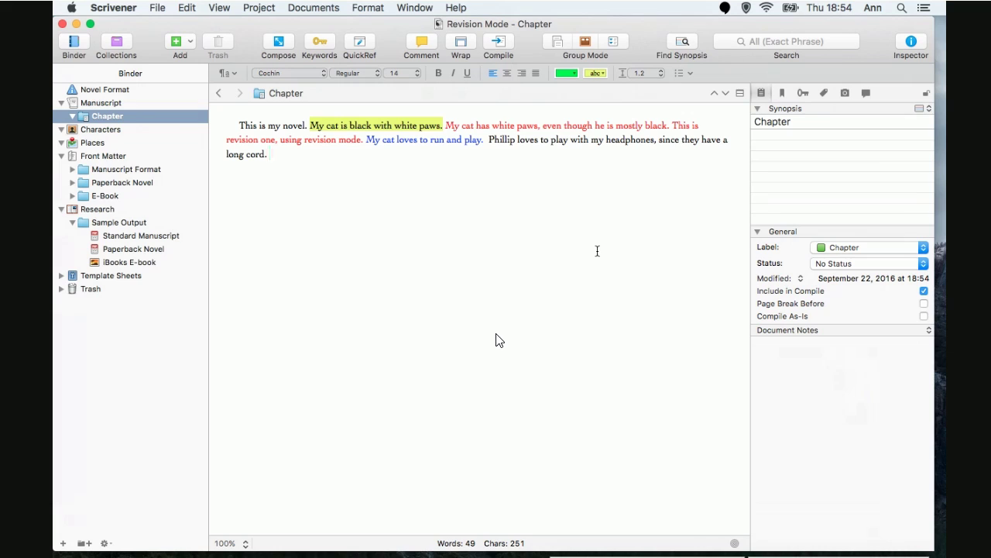
type("My cat can't read but he ma")
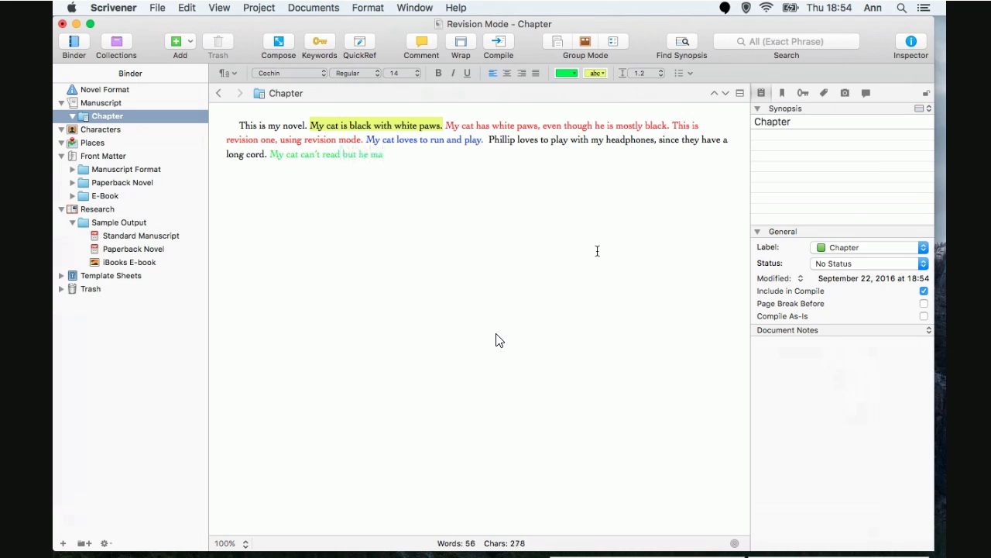
type("kes a great subject for this ")
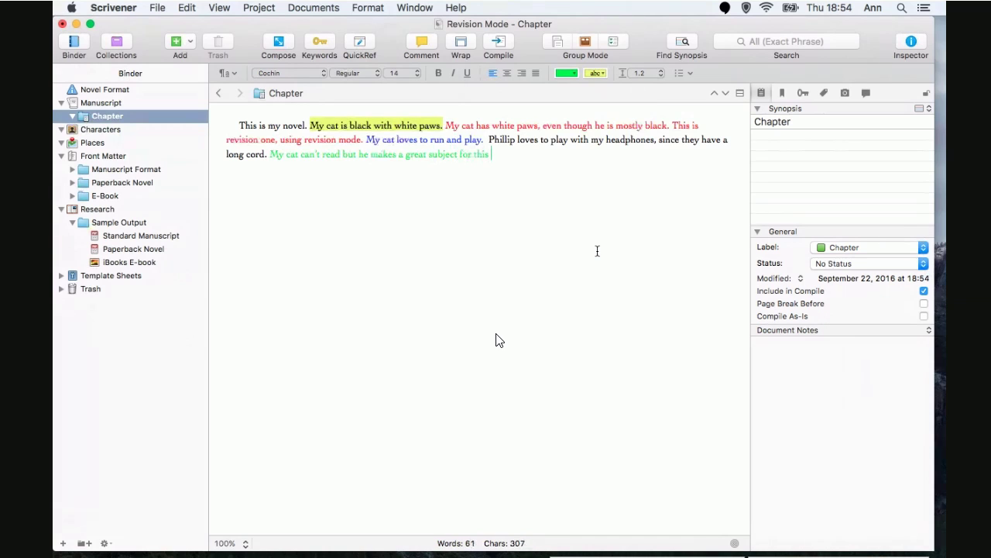
type("video.")
Turn Revision Mode off and add plain text 'My cat will steal my headphones if I'm not careful.'
left_click(375, 7)
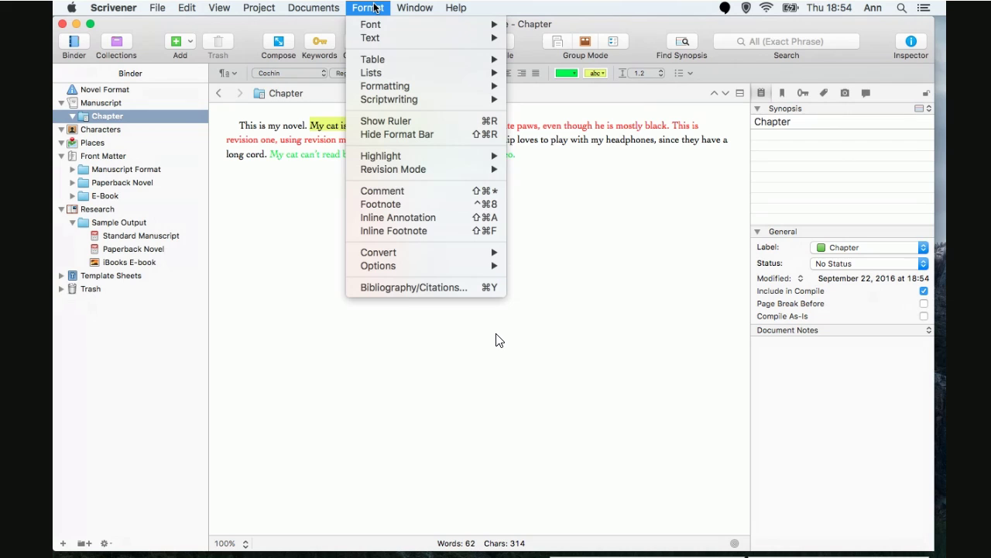
mouse_move(449, 169)
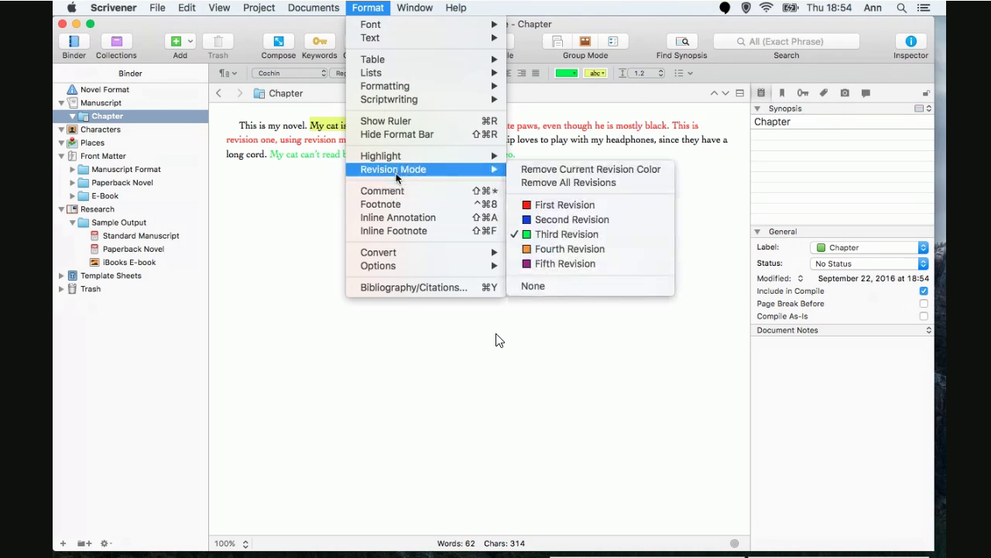
left_click(554, 286)
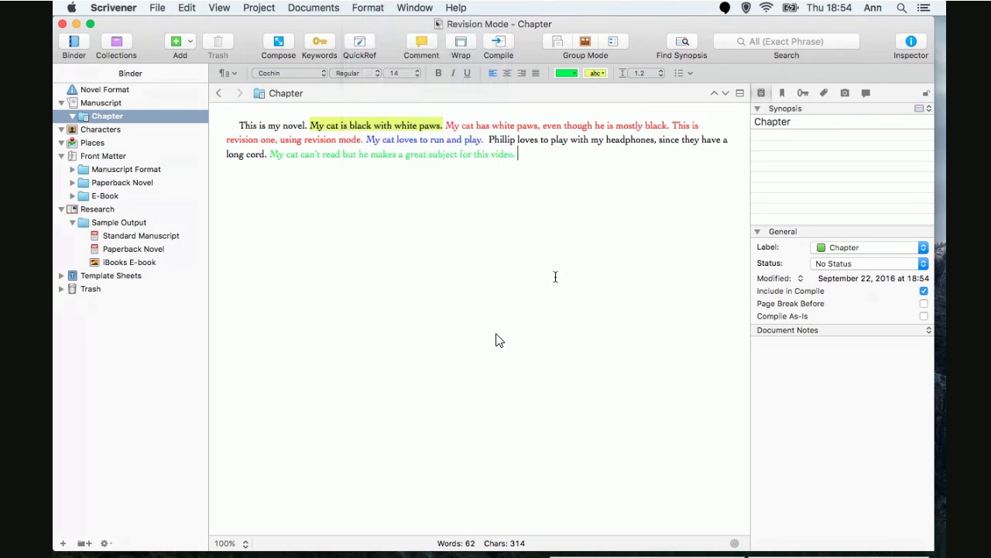
type("My cat will stea")
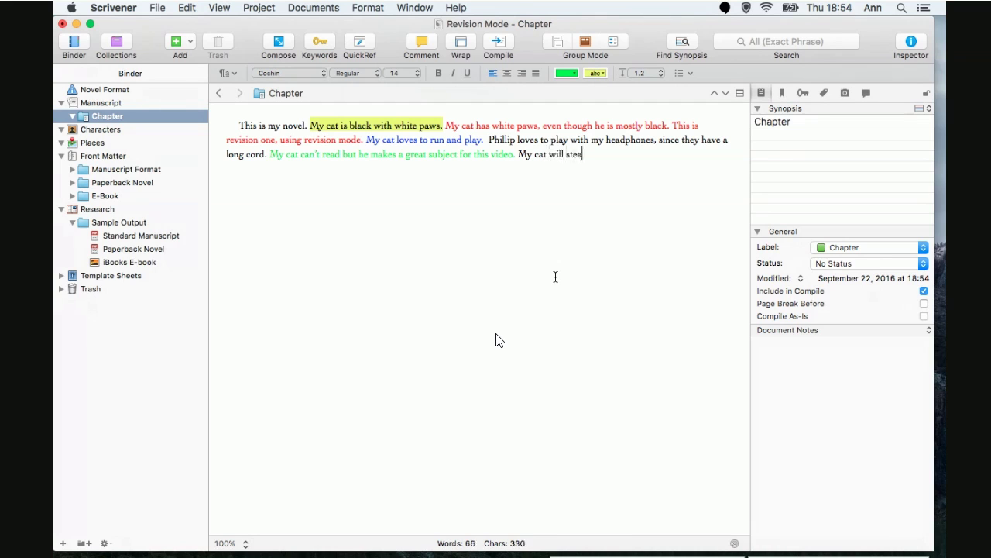
type("l my headphones if I'm ")
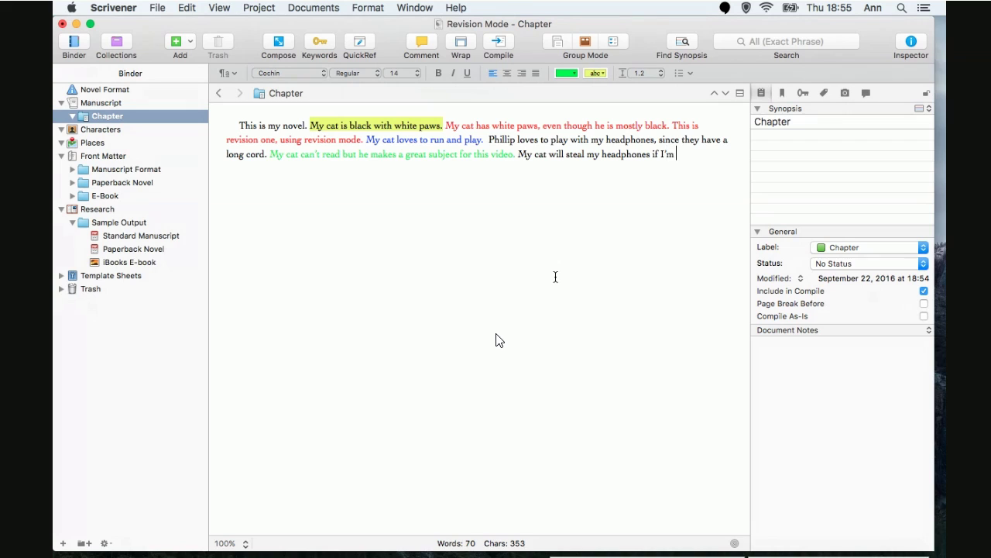
type("not careful.")
In Compile's Formatting options, choose Standard Manuscript Format and include Text for Level 1+ sections
left_click(496, 43)
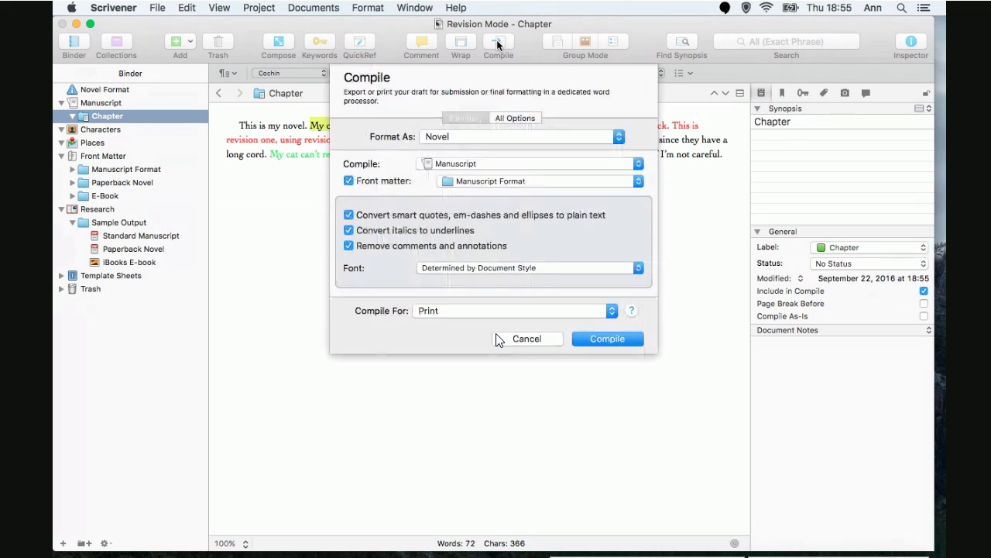
left_click(526, 116)
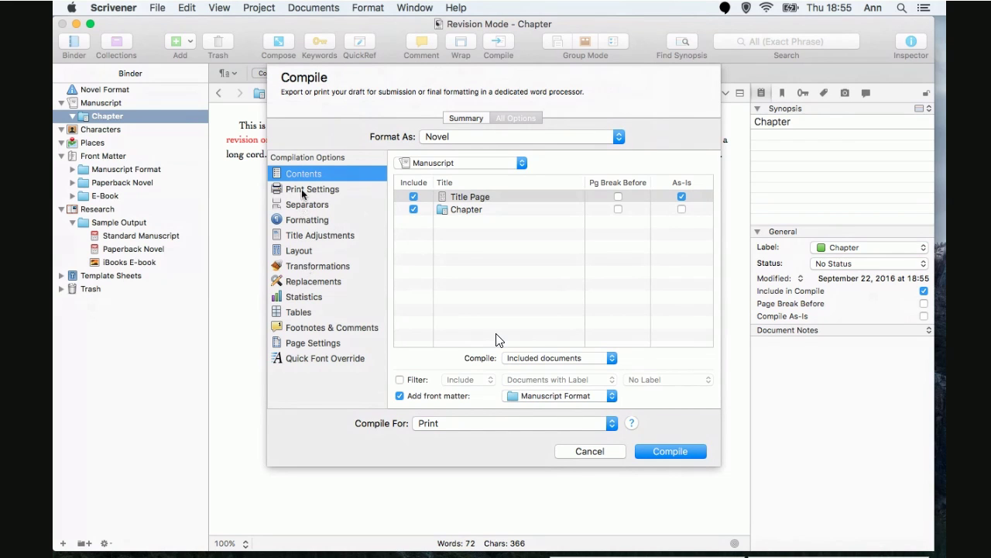
left_click(302, 221)
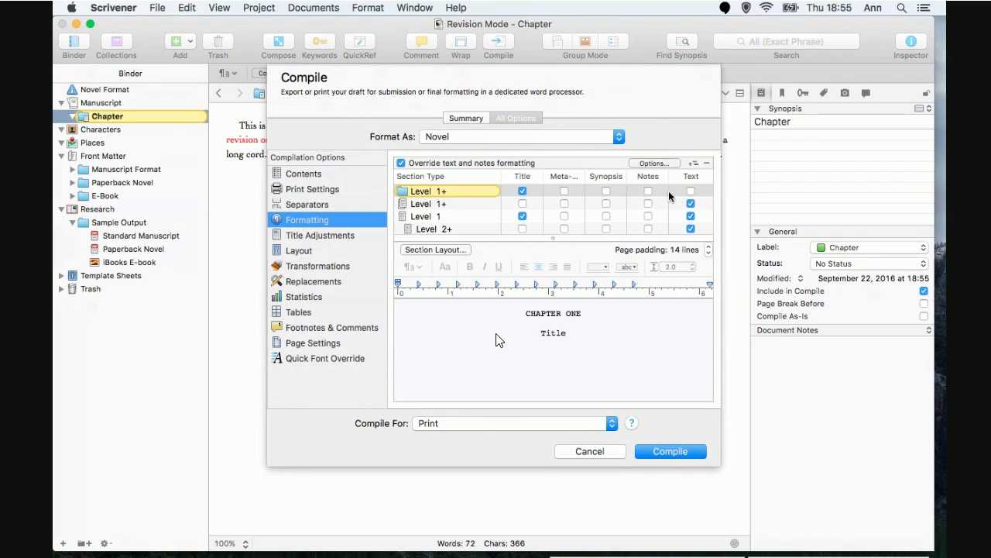
left_click(691, 192)
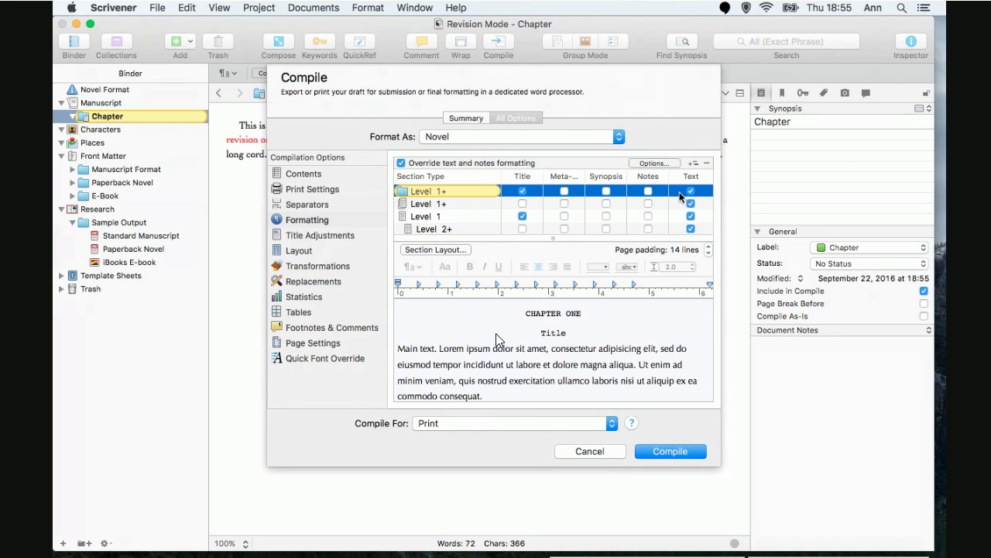
left_click(612, 140)
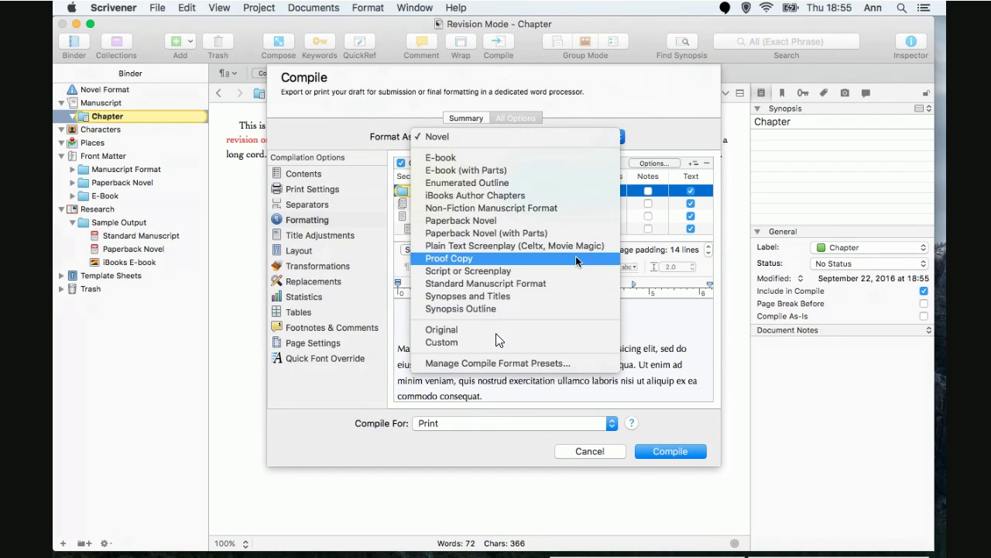
left_click(575, 284)
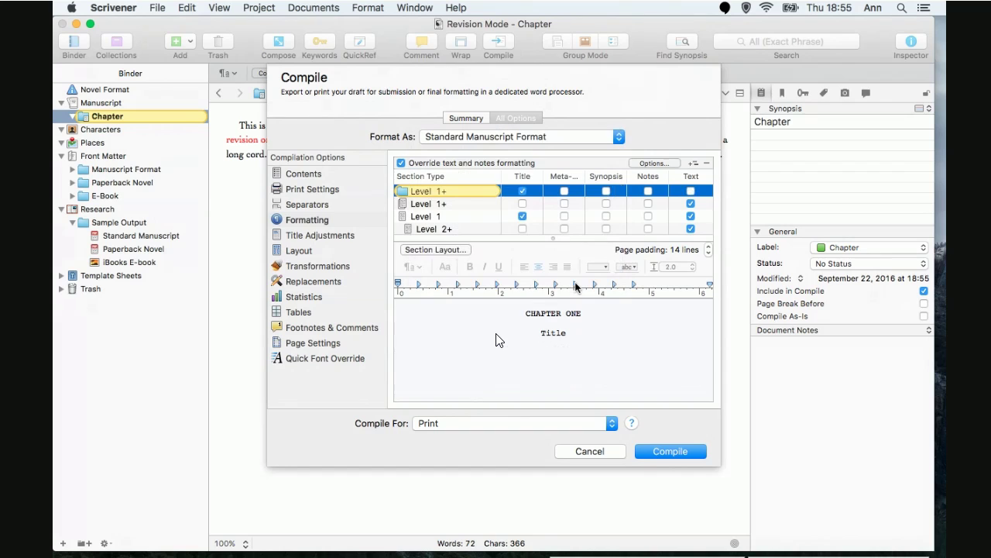
left_click(691, 191)
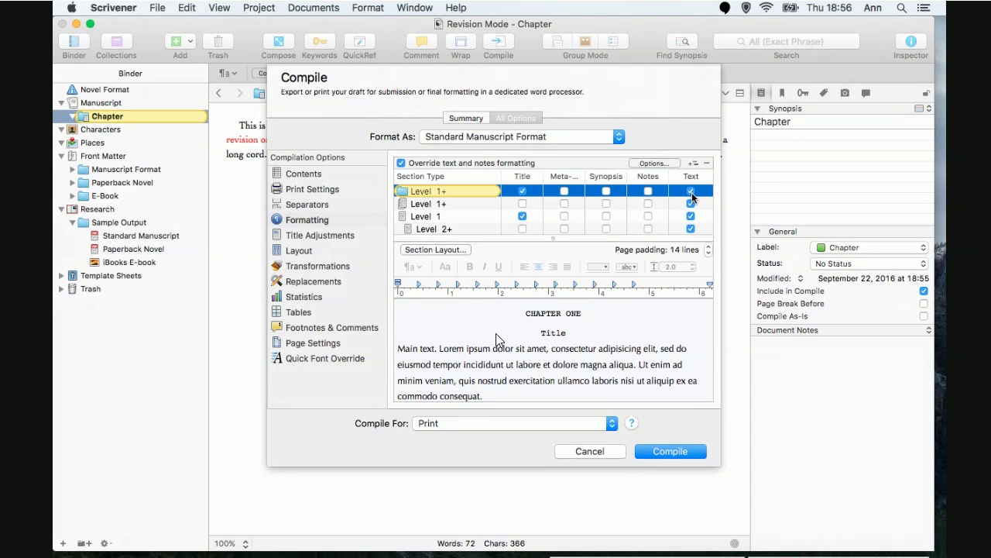
Set the compile output to Microsoft Word 97-2004 (.doc) and start compiling
left_click(611, 427)
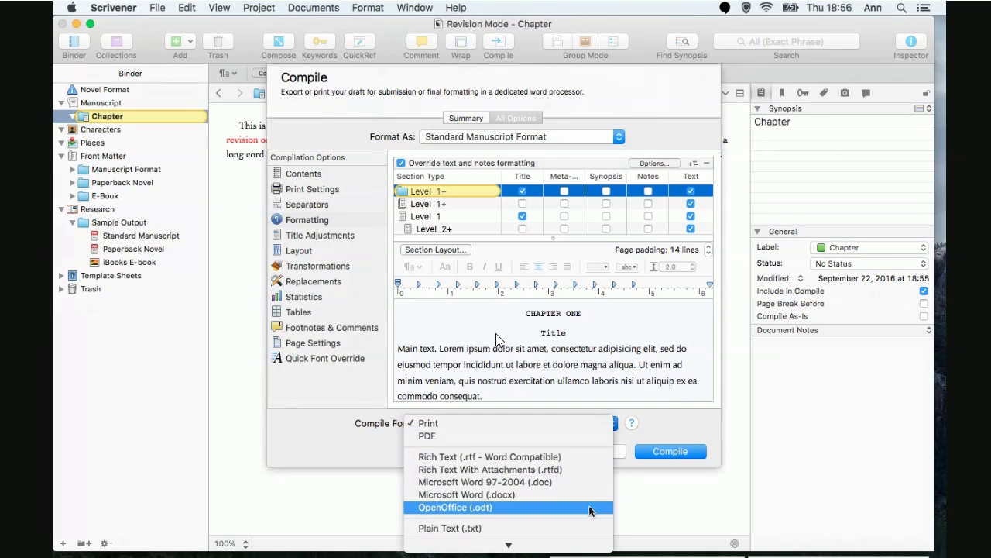
left_click(586, 482)
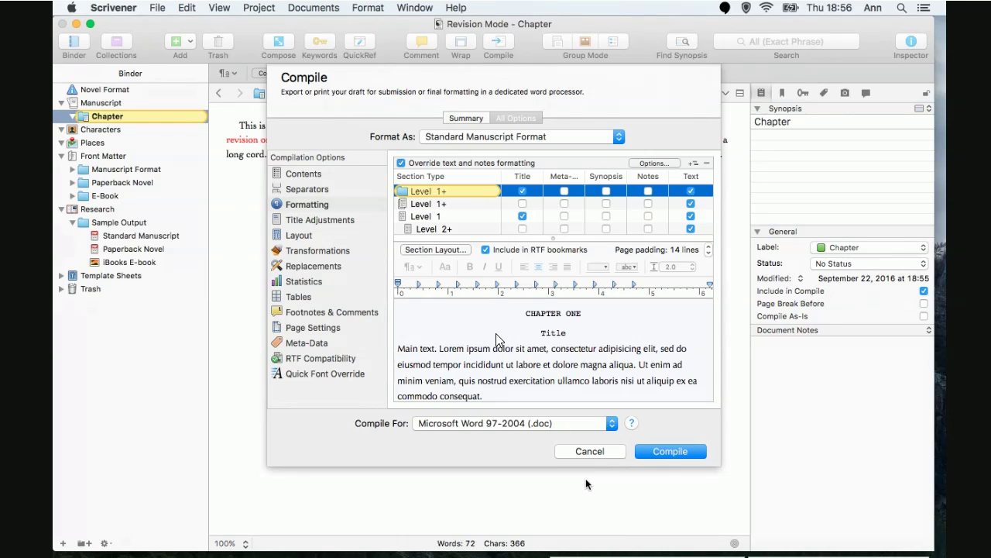
left_click(682, 454)
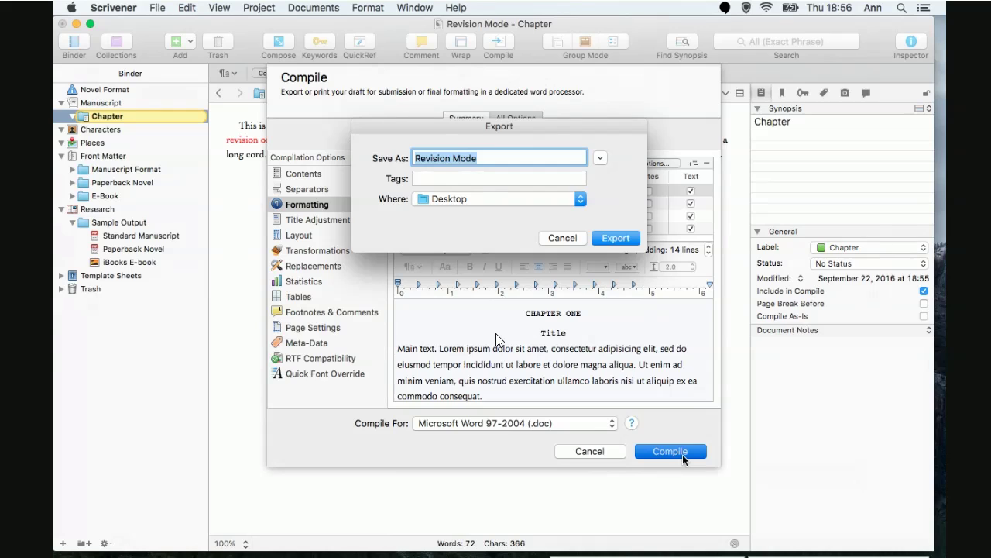
Export the compiled chapter to the Desktop as 'Phillip', then switch to Word
key("Right")
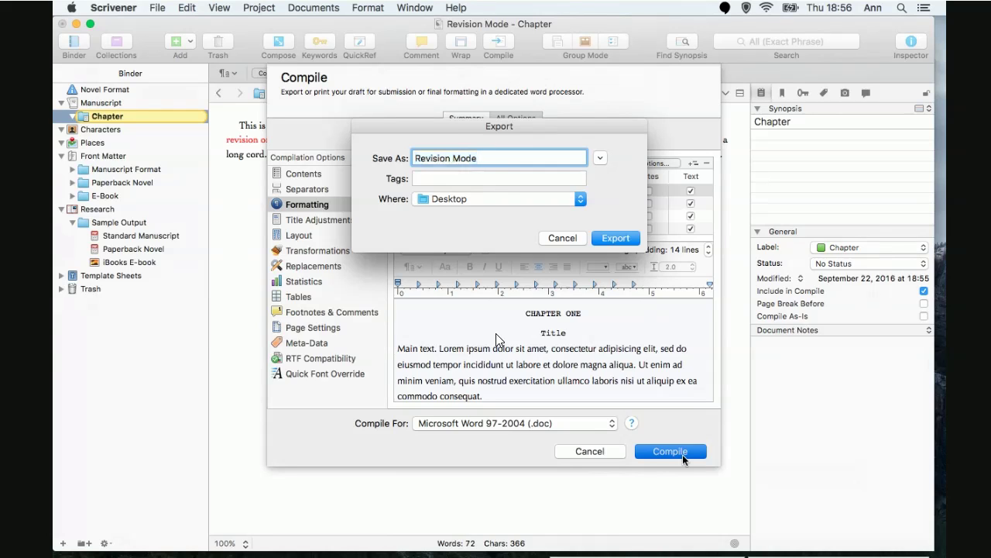
key("BackSpace")
key("BackSpace")
key("BackSpace")
key("BackSpace")
key("BackSpace")
key("BackSpace")
key("BackSpace")
key("BackSpace")
key("BackSpace")
key("BackSpace")
key("BackSpace")
key("BackSpace")
key("BackSpace")
type("Phillip")
left_click(615, 239)
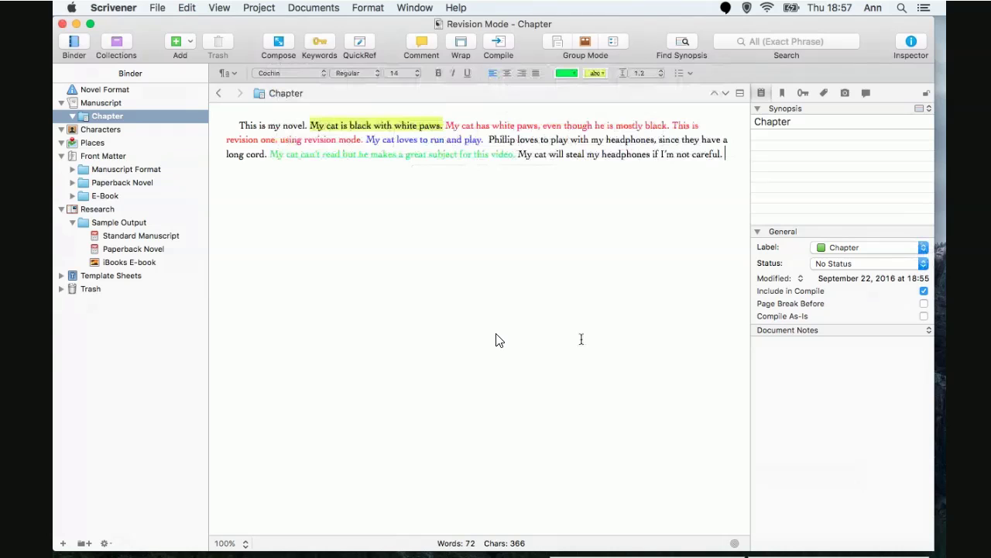
key("super+Tab")
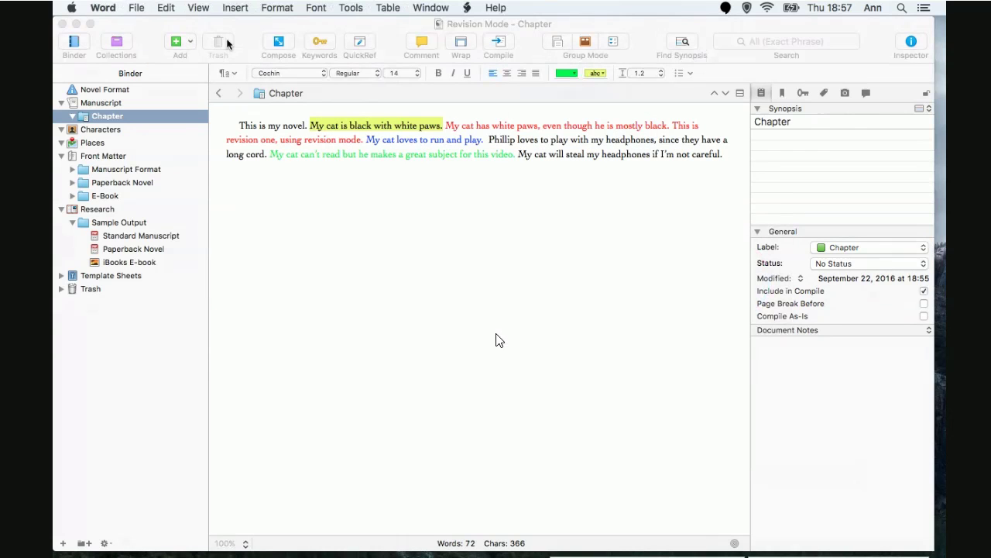
Open the compiled Phillip document from the Desktop in Word
left_click(138, 8)
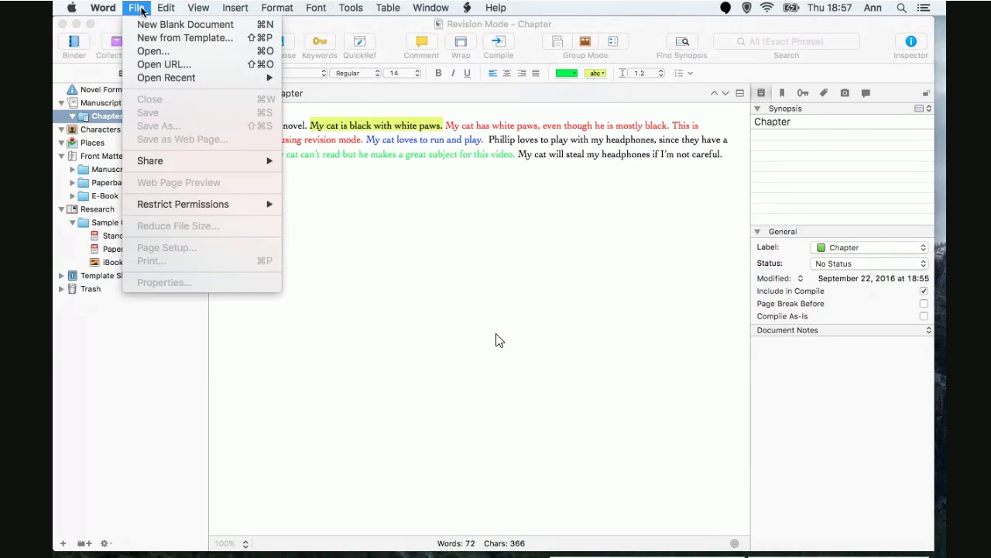
left_click(140, 52)
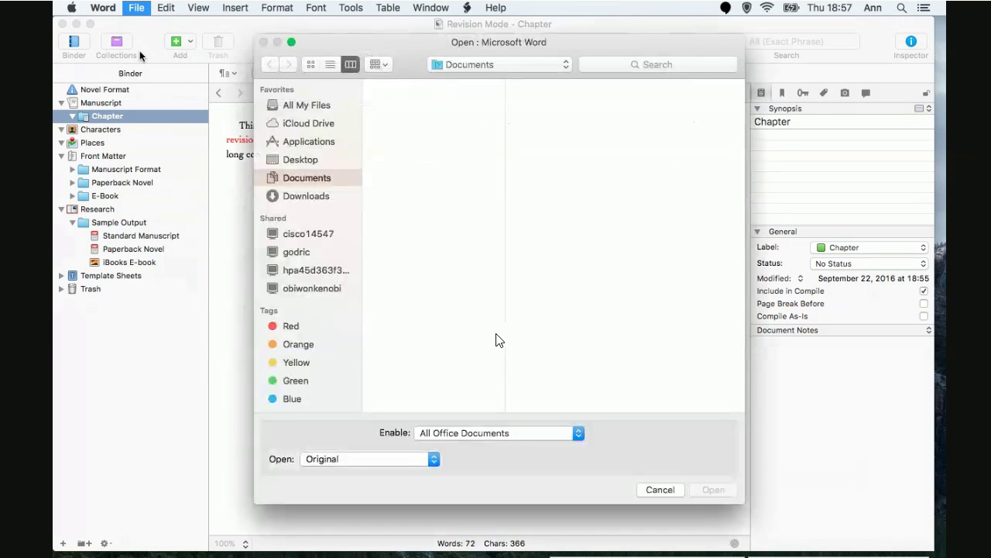
left_click(293, 162)
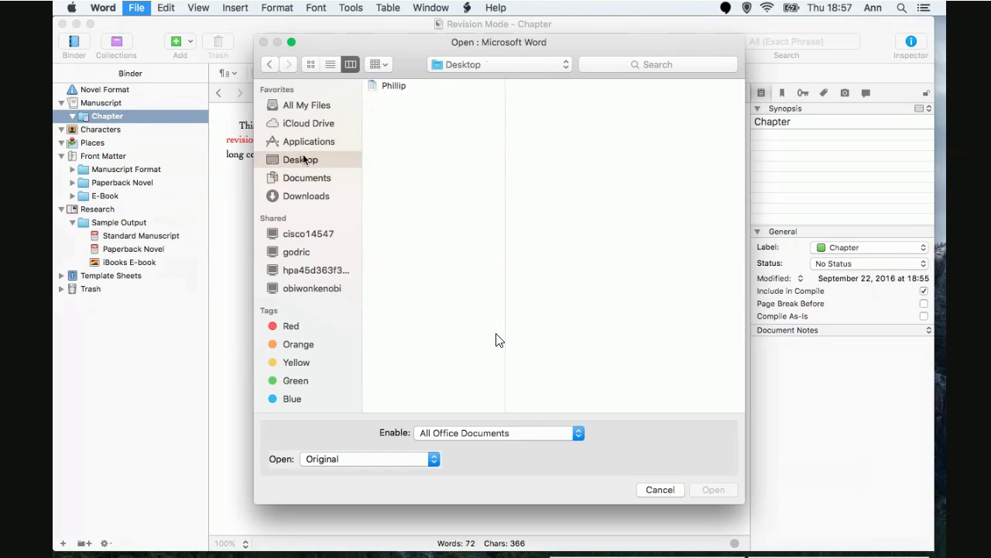
left_click(388, 83)
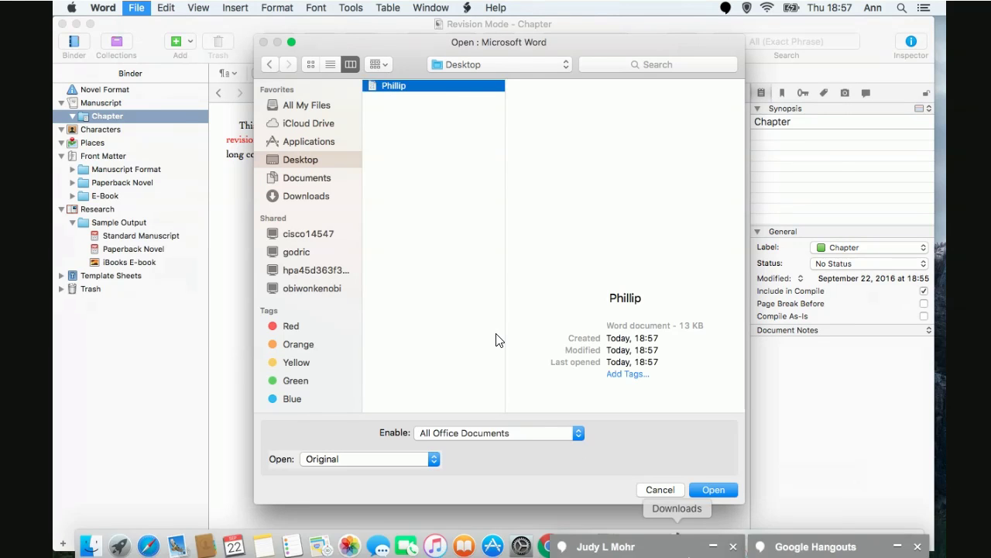
left_click(713, 489)
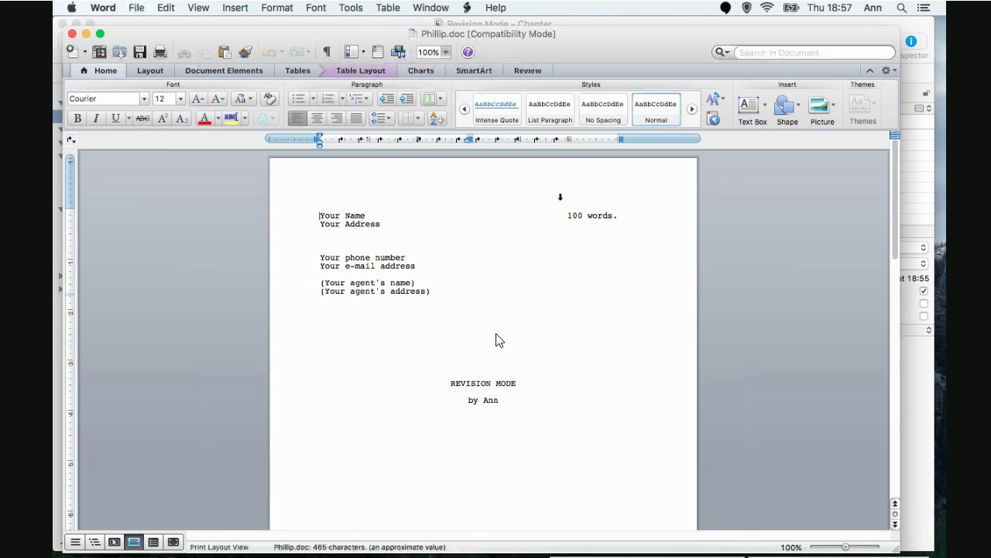
Scroll to the CHAPTER ONE page to check the colours and highlighting, then return to Scrivener
left_click_drag(894, 217, 894, 425)
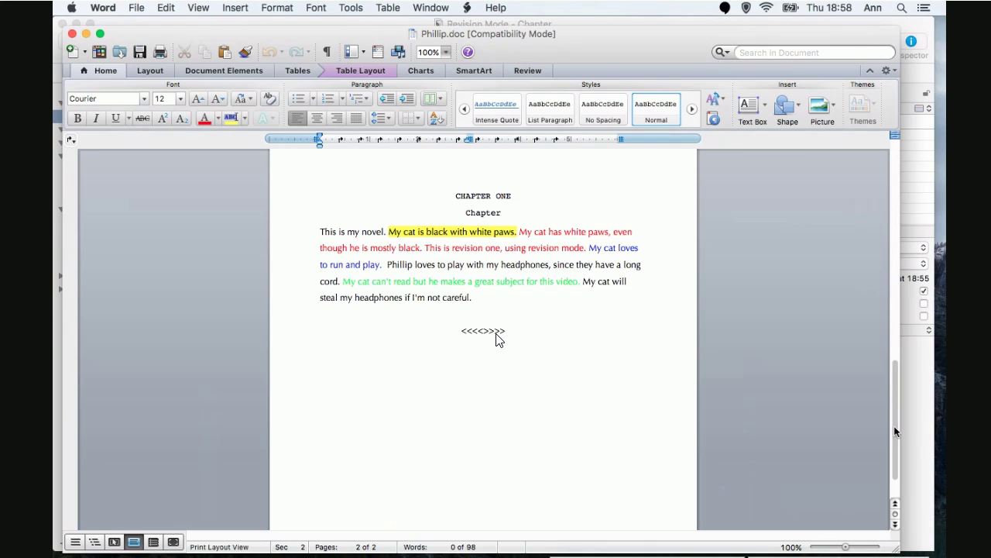
key("super+Tab")
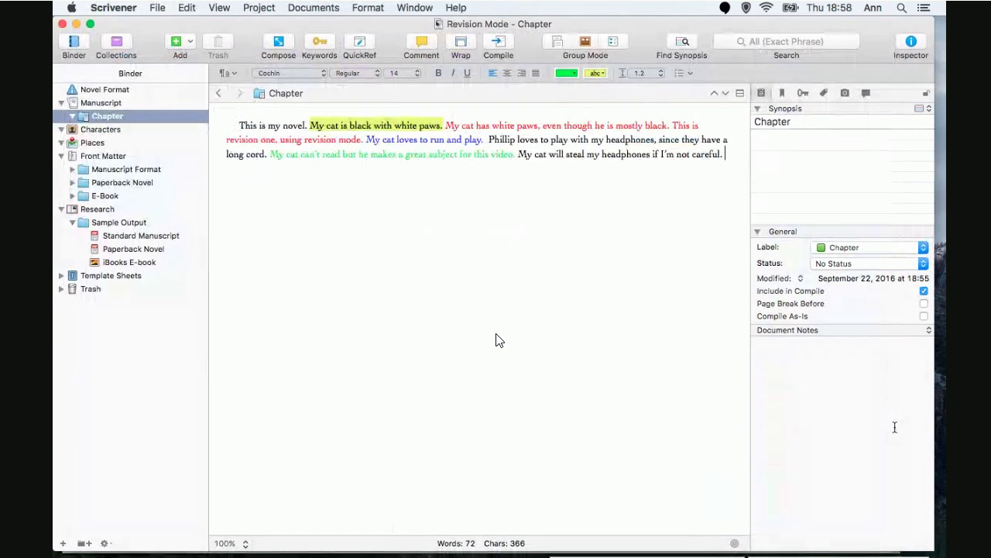
Reopen the Compile dialog on its Formatting > Transformations options
key("super+Tab")
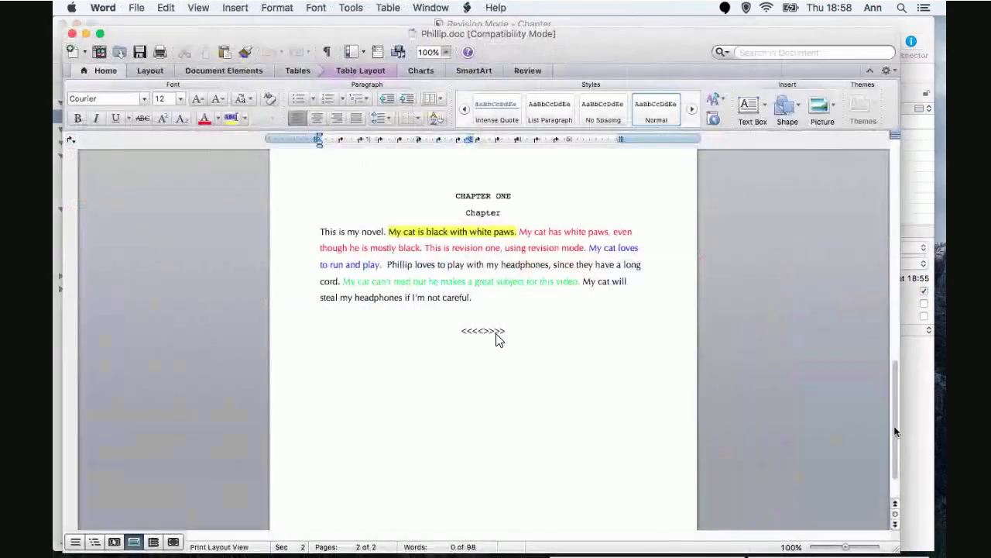
key("super+Tab")
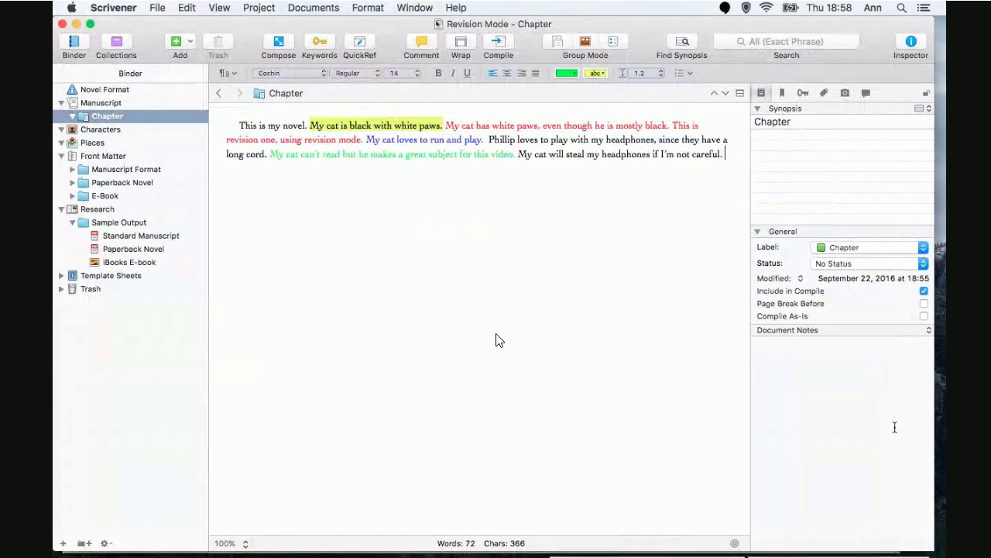
left_click(499, 42)
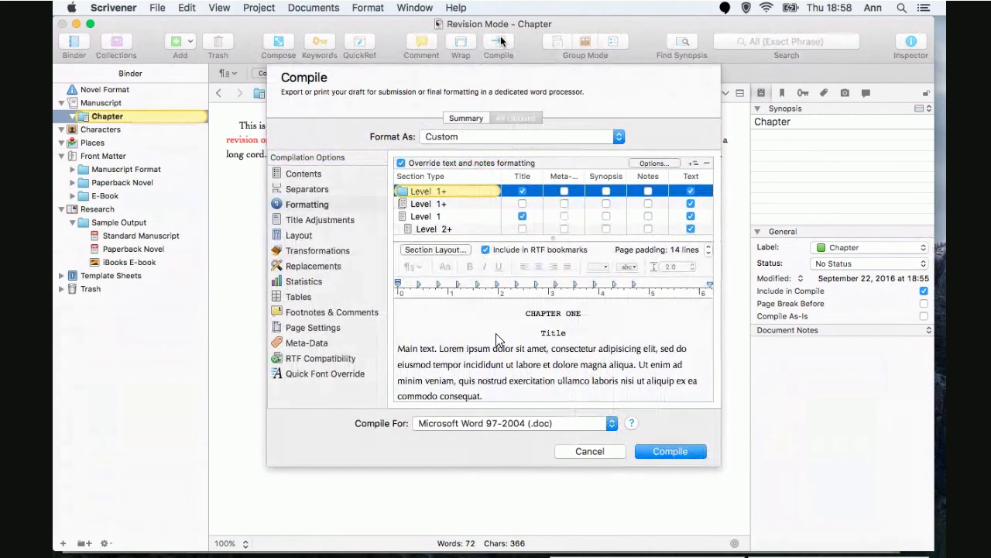
left_click(294, 206)
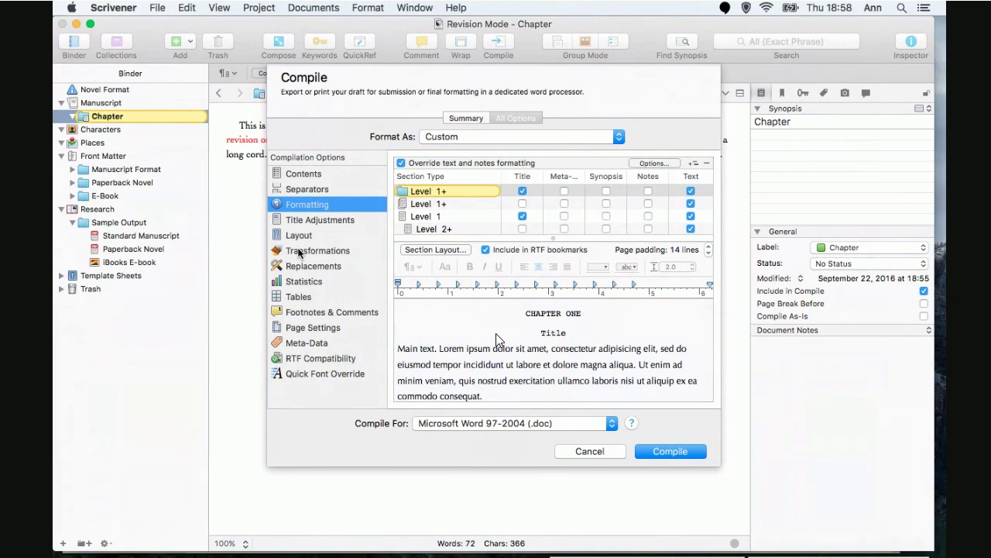
left_click(300, 252)
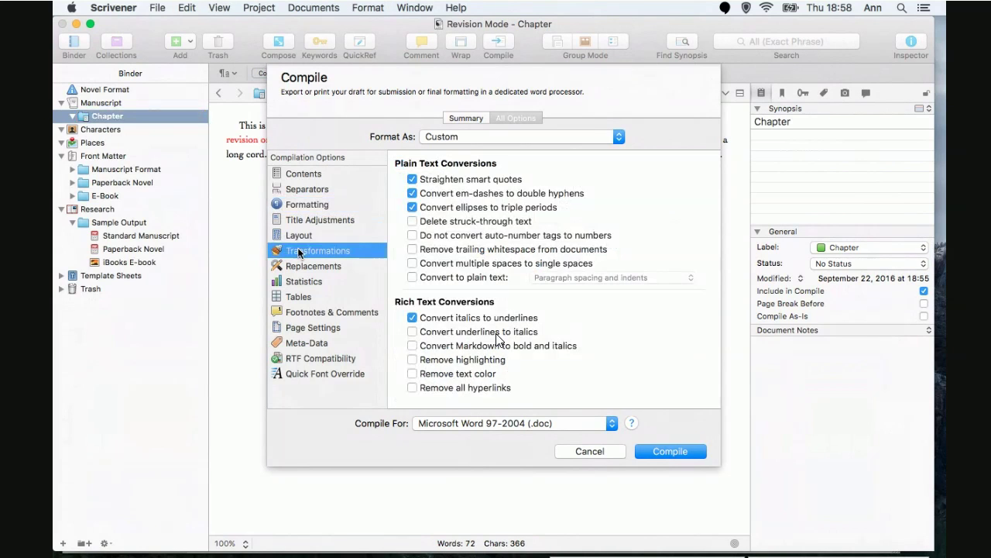
Tick Remove text color and Remove highlighting under Rich Text Conversions, then proceed to compile
left_click(413, 375)
left_click(412, 361)
left_click(671, 452)
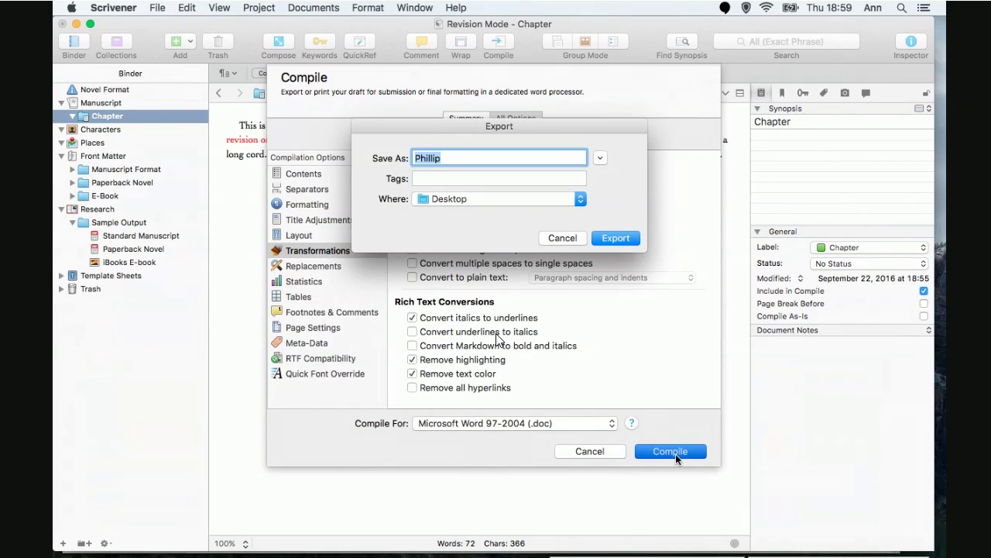
Export the compiled file to the Desktop as 'Phillip 2'
key("Right")
type("2")
left_click(633, 238)
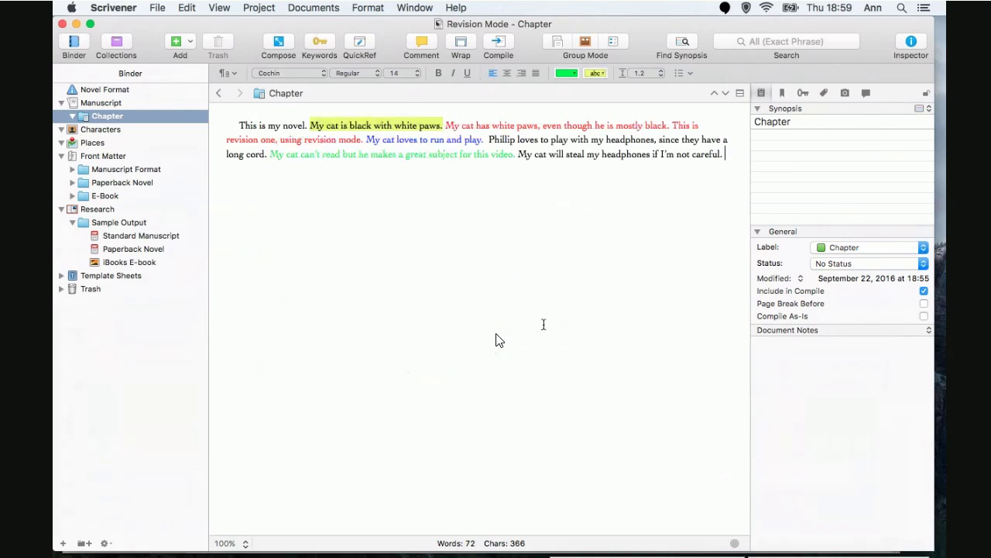
Open Phillip 2.doc from the Desktop in Word and scroll to its plain black chapter text
key("super+Tab")
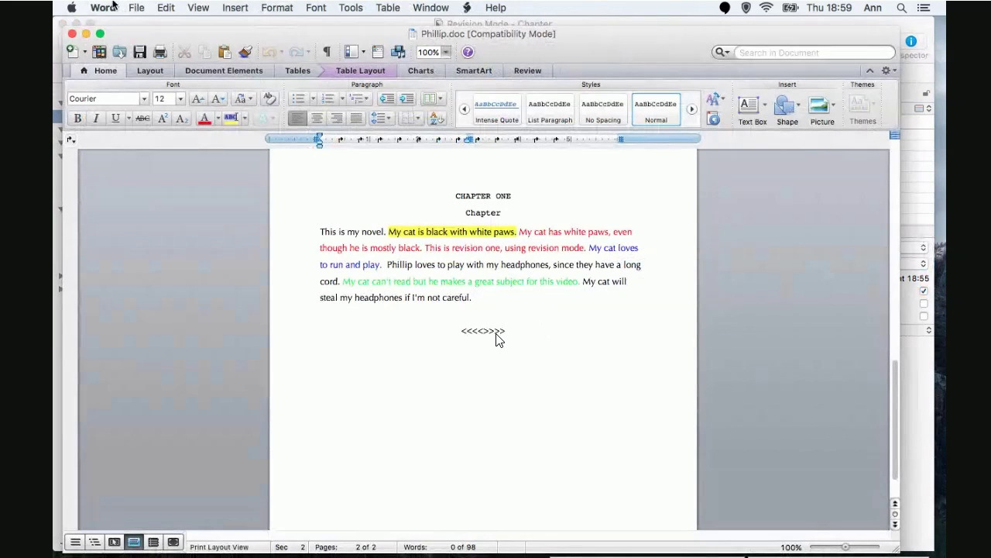
left_click(137, 8)
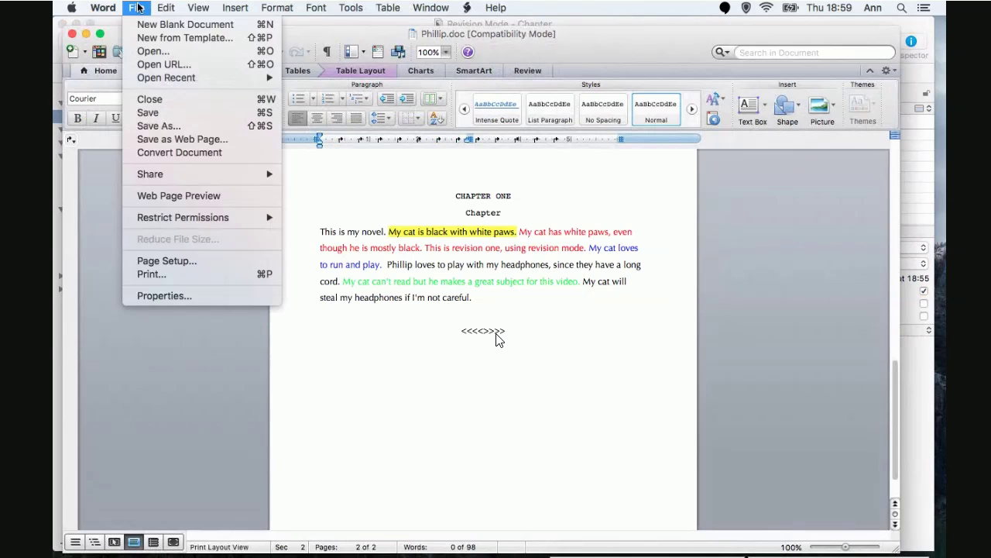
left_click(140, 51)
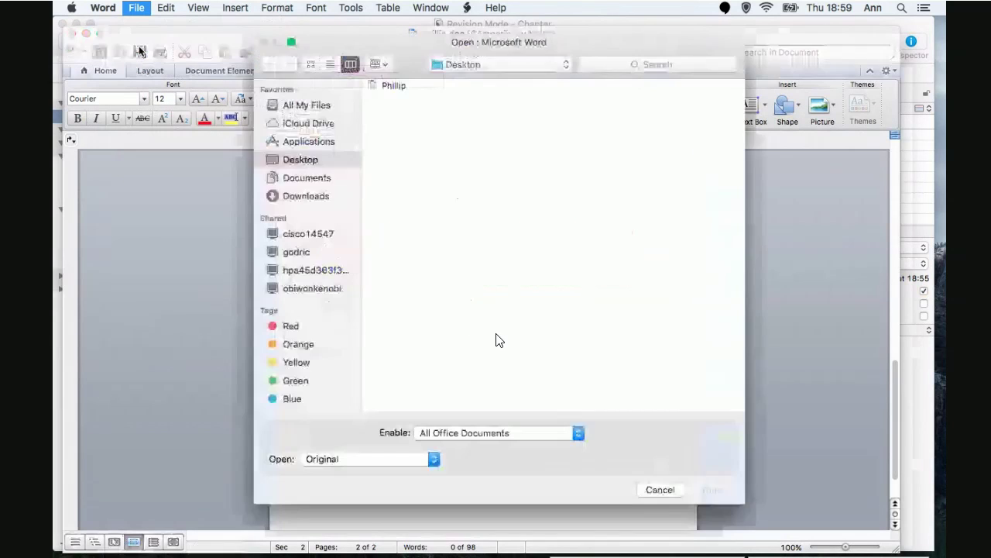
left_click(301, 161)
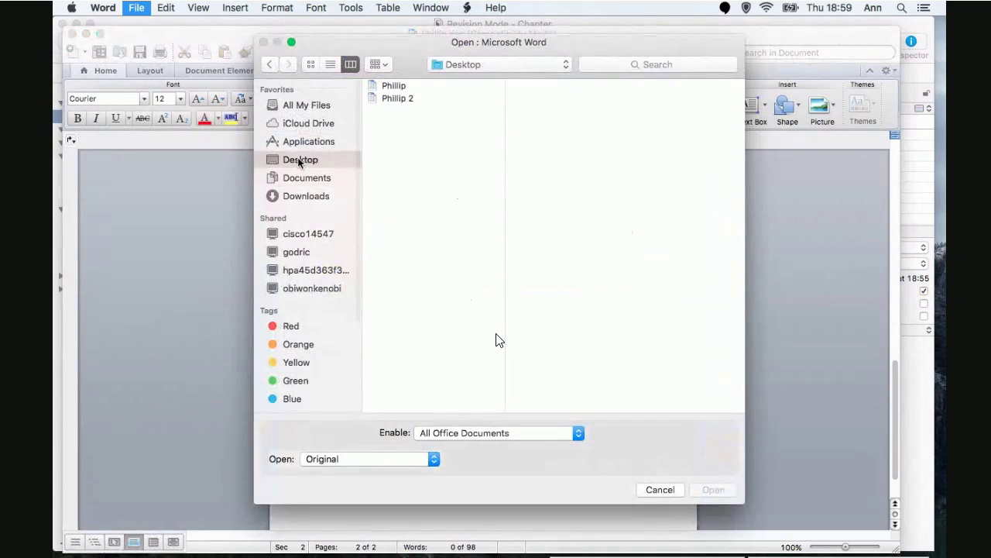
double_click(395, 99)
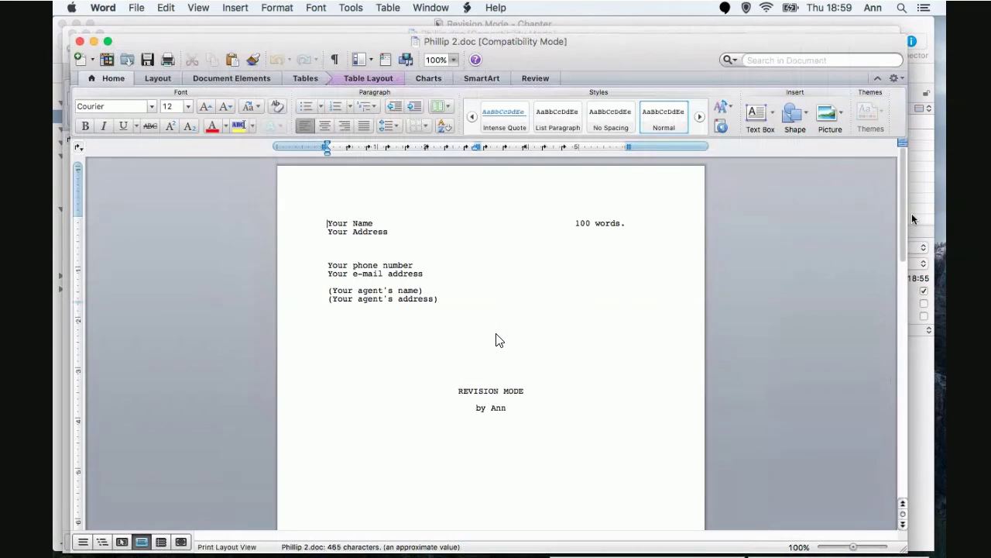
left_click_drag(901, 220, 900, 436)
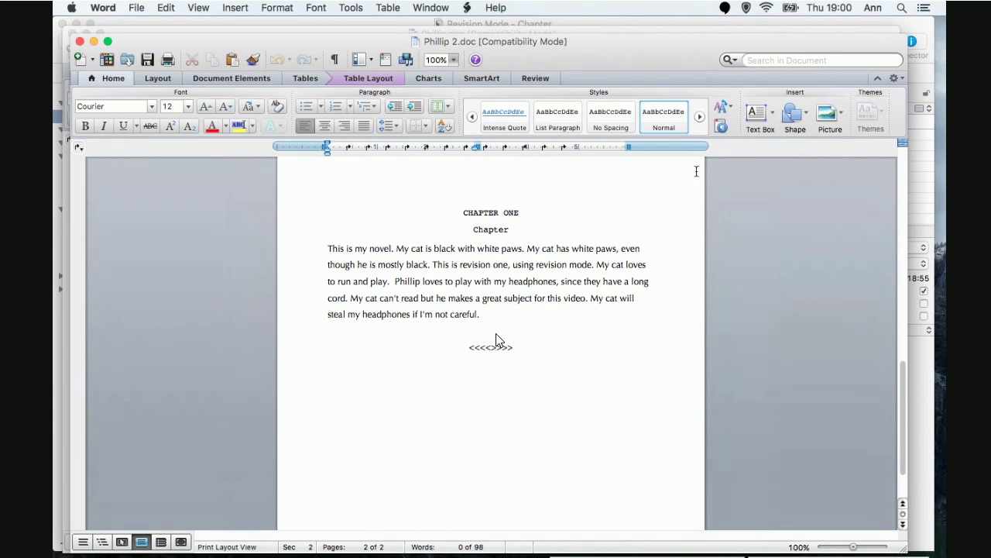
Move Phillip 2.doc aside and compare it with Phillip.doc, then return to Scrivener
left_click_drag(643, 45, 587, 48)
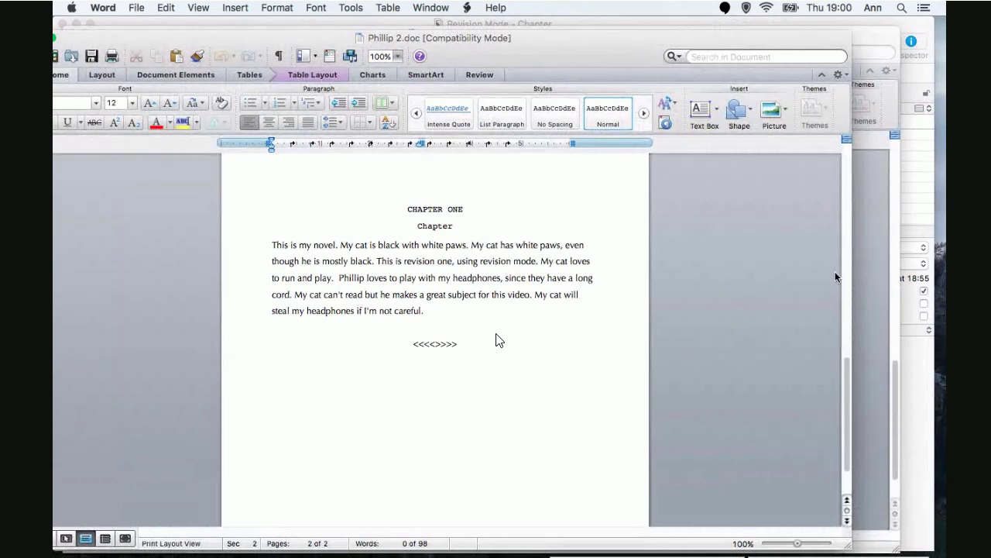
left_click_drag(607, 45, 622, 64)
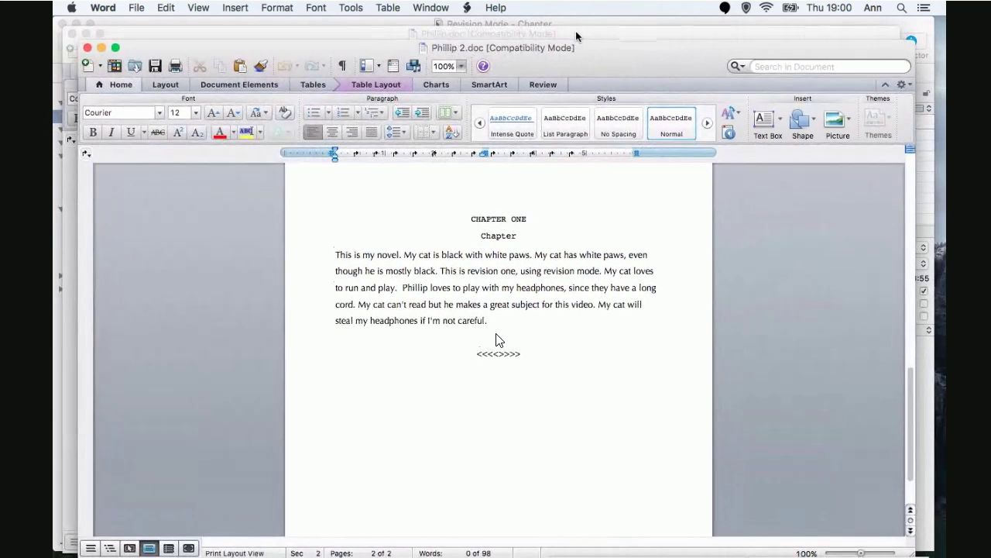
left_click(576, 31)
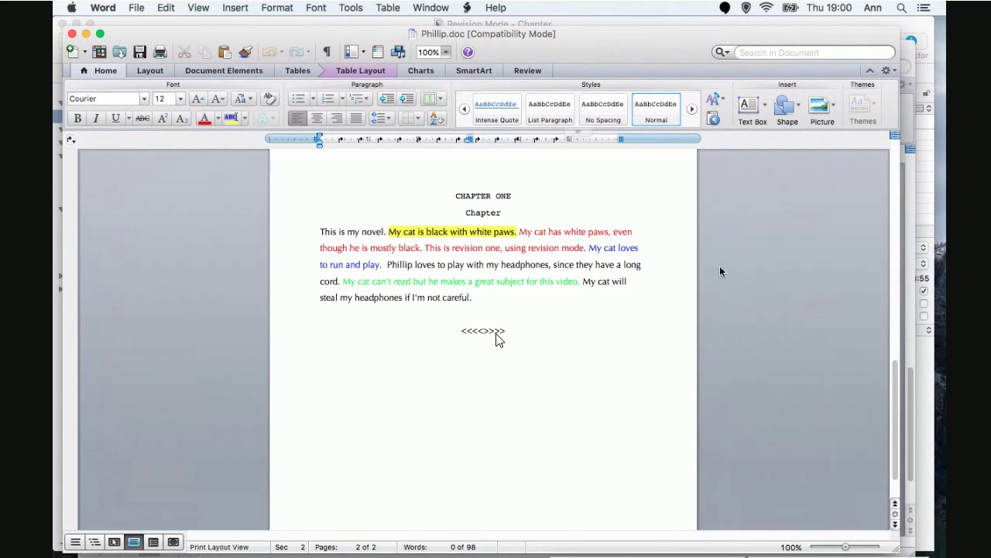
left_click(906, 284)
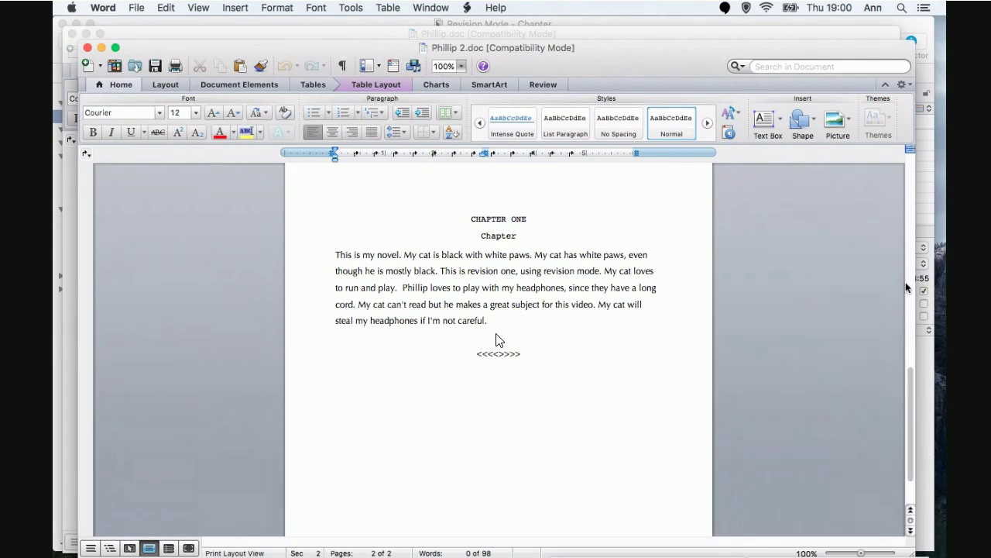
key("super+Tab")
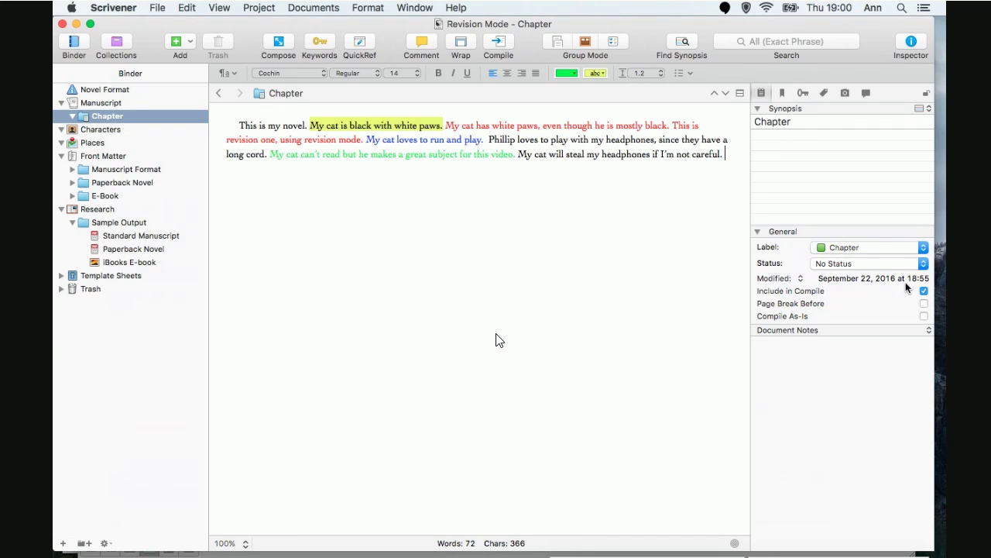
Switch to Word and bring the original highlighted Phillip.doc window to the front
key("super+Tab")
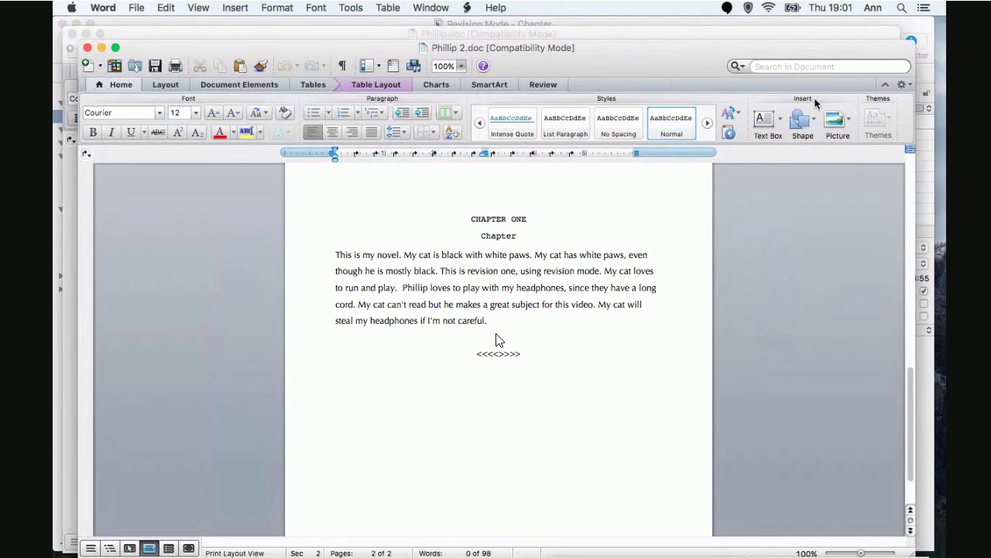
left_click(685, 38)
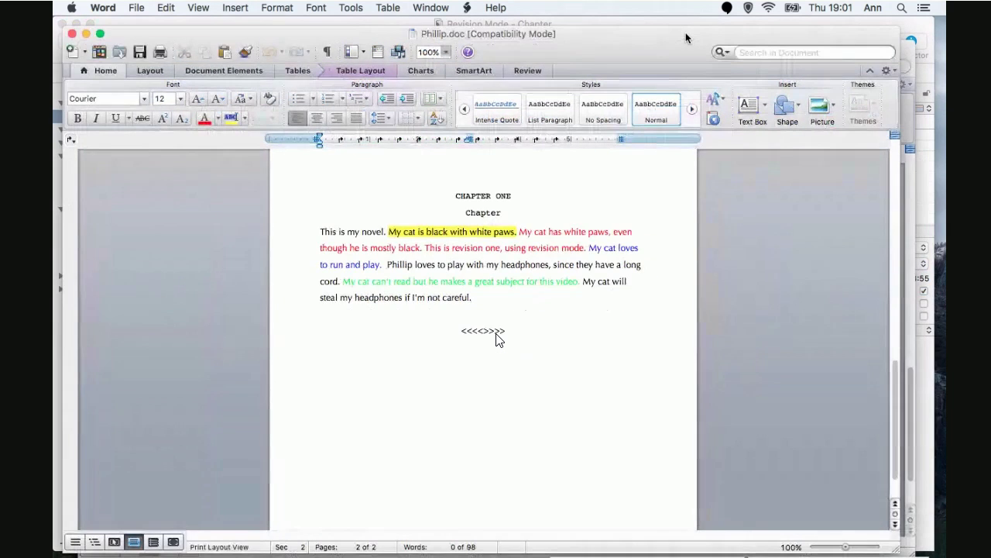